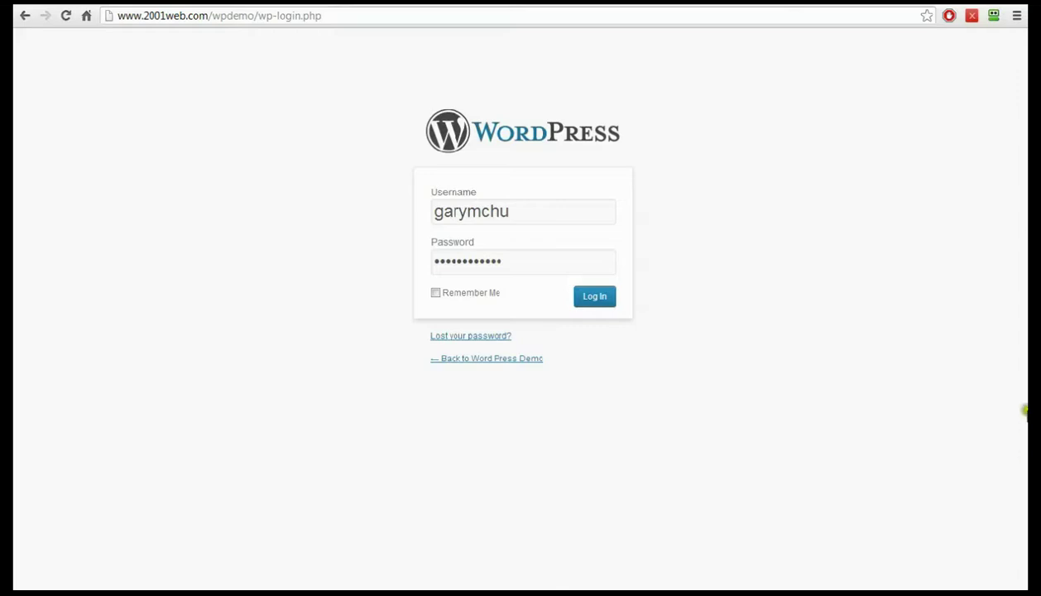
- Log in to the WordPress admin and go to the Installed Plugins page
left_click(603, 300)
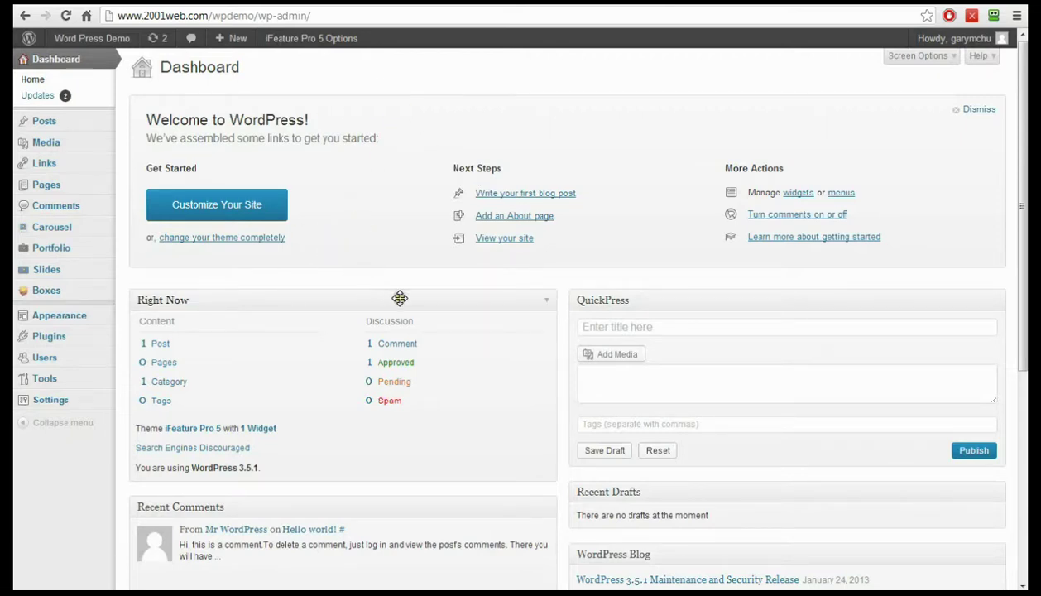
left_click(55, 340)
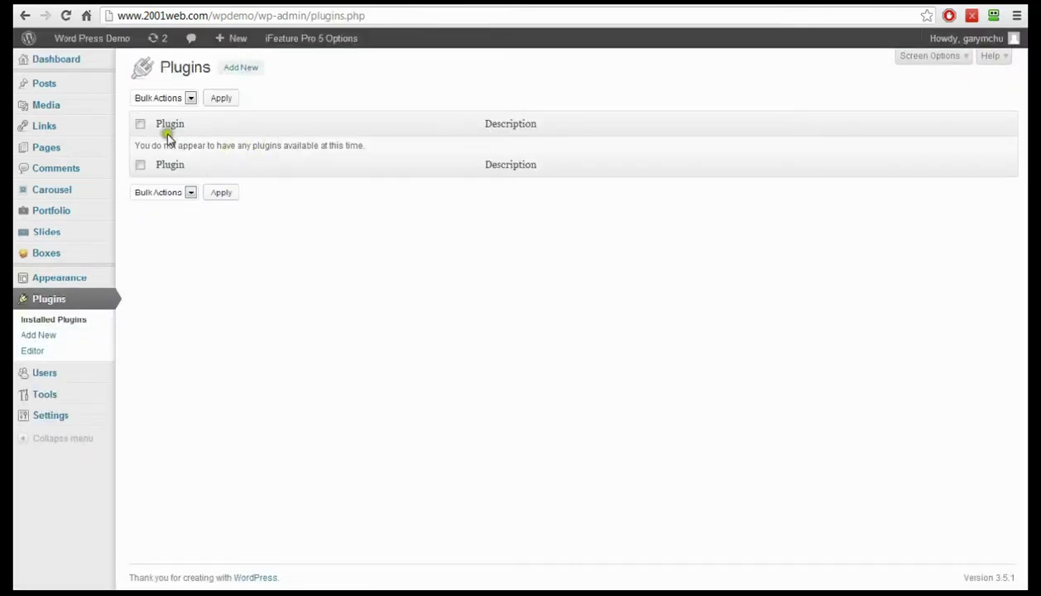
- Search for 'contact form 7', then install and activate Contact Form 7 3.3.3
left_click(251, 68)
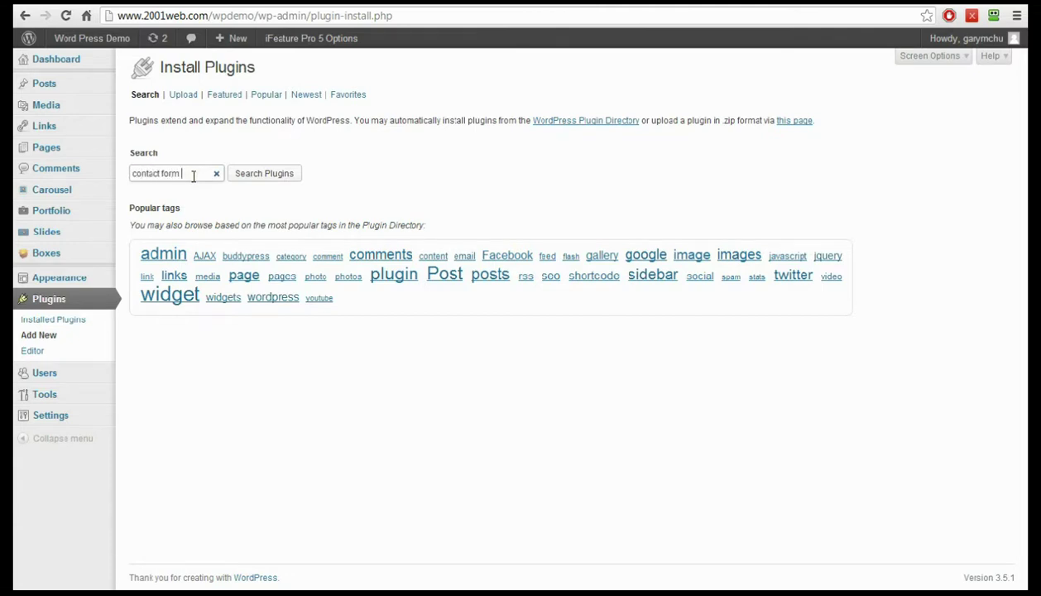
left_click(283, 174)
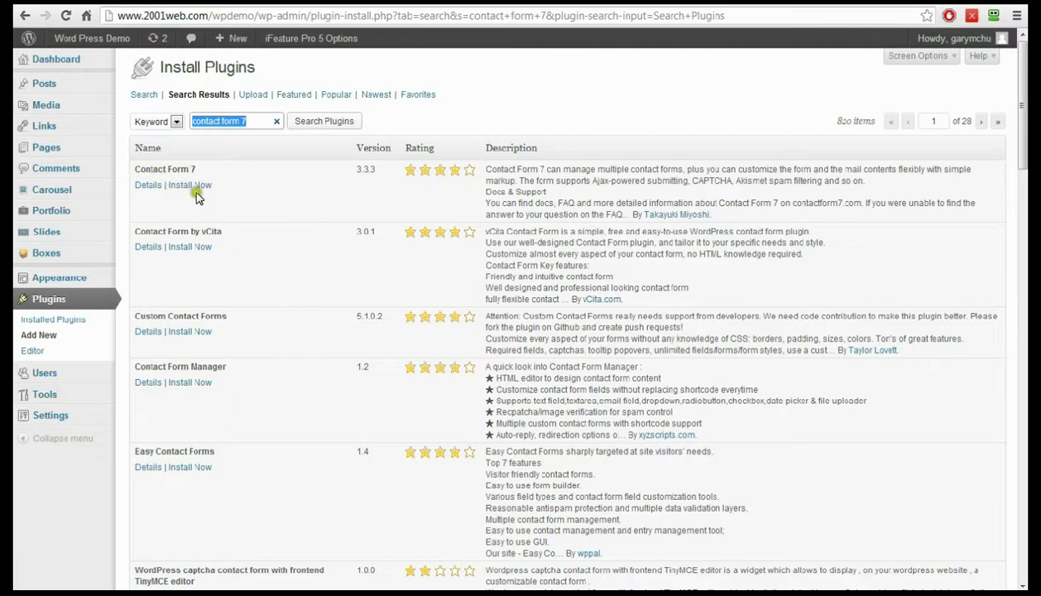
left_click(197, 188)
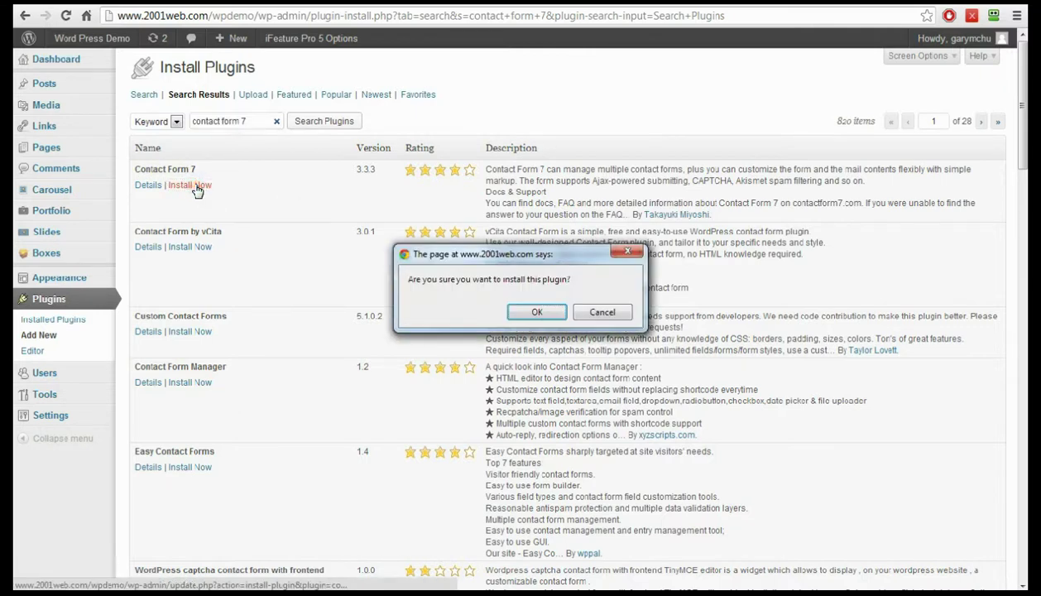
left_click(538, 313)
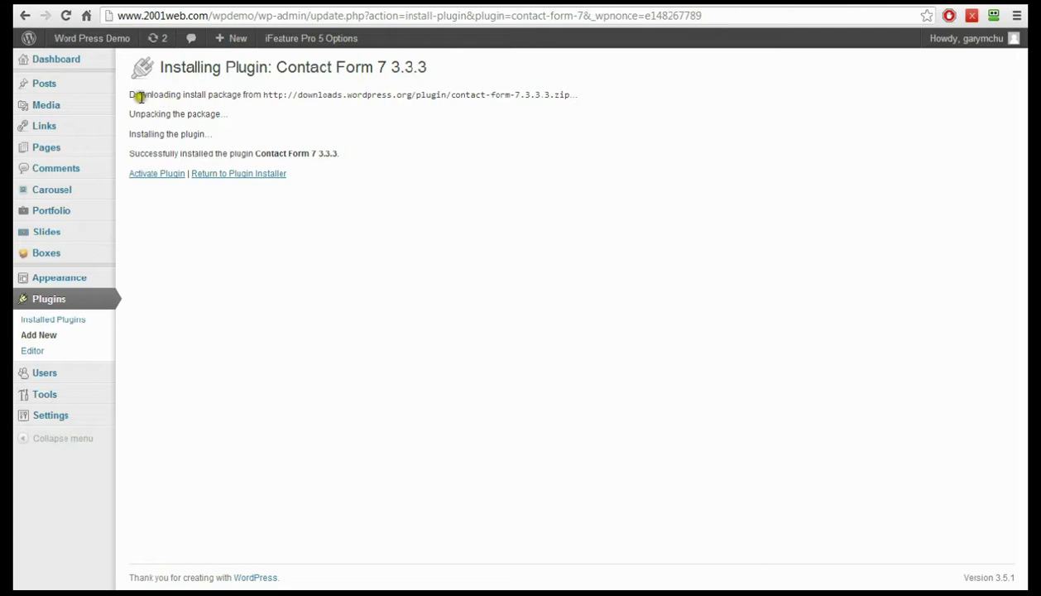
left_click(142, 177)
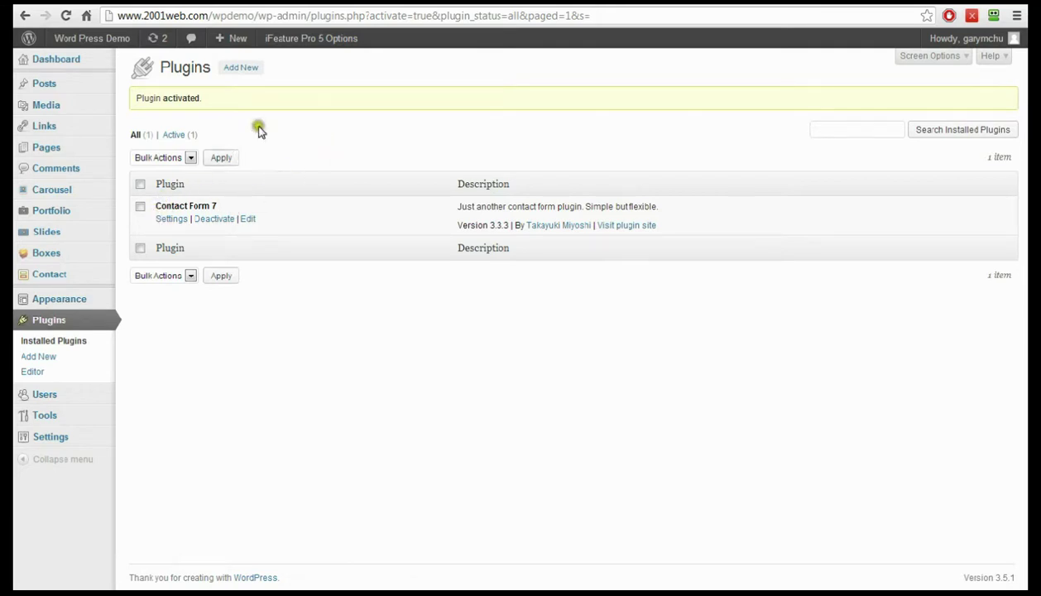
- Search for 'Really Simple Captcha', then install and activate Really Simple CAPTCHA 1.5
left_click(246, 70)
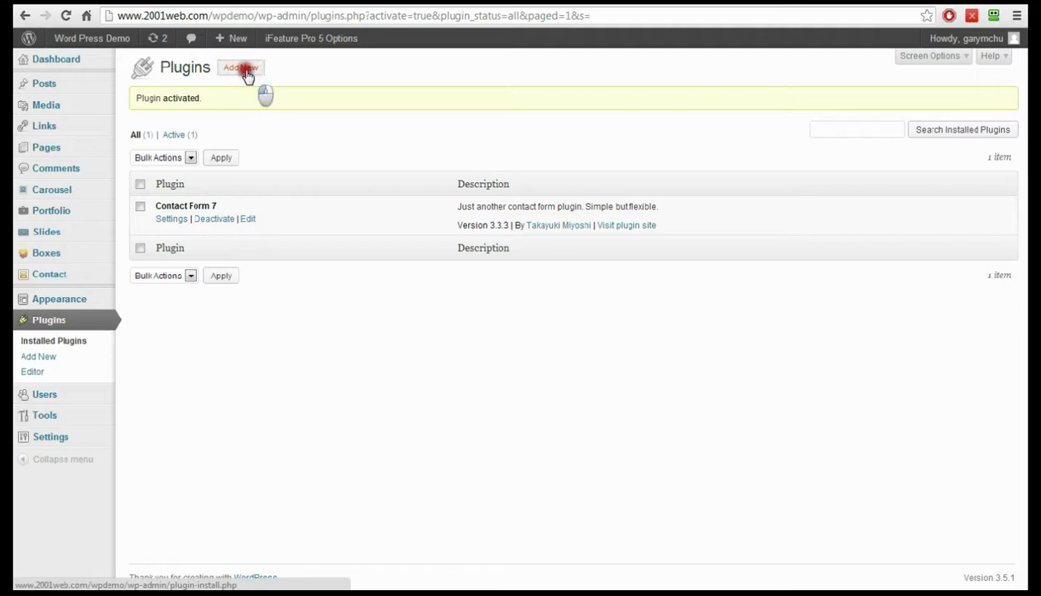
left_click(200, 169)
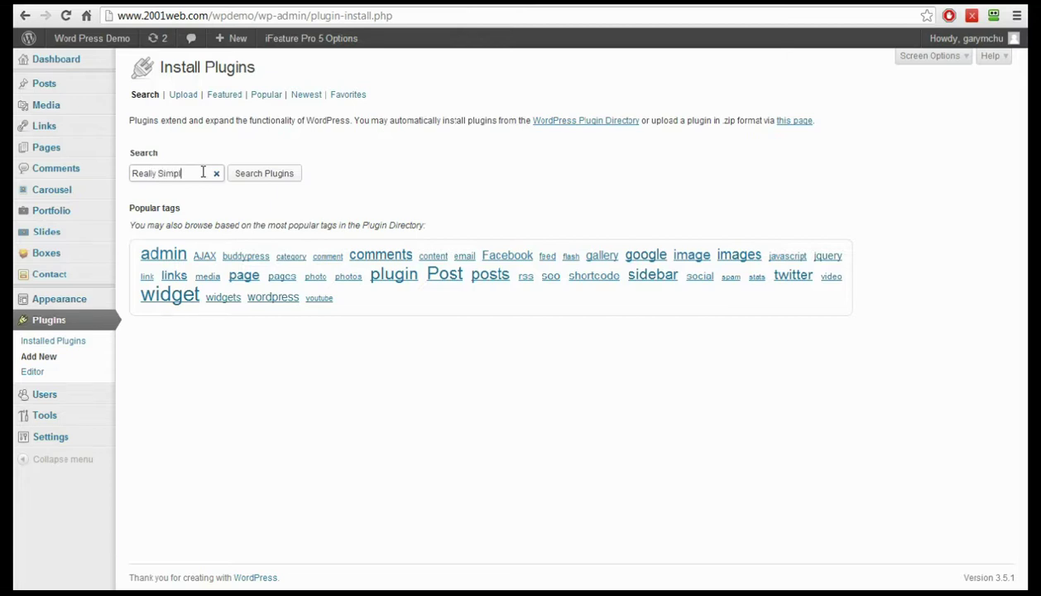
type("Really Simple Captcha")
left_click(253, 174)
left_click(256, 176)
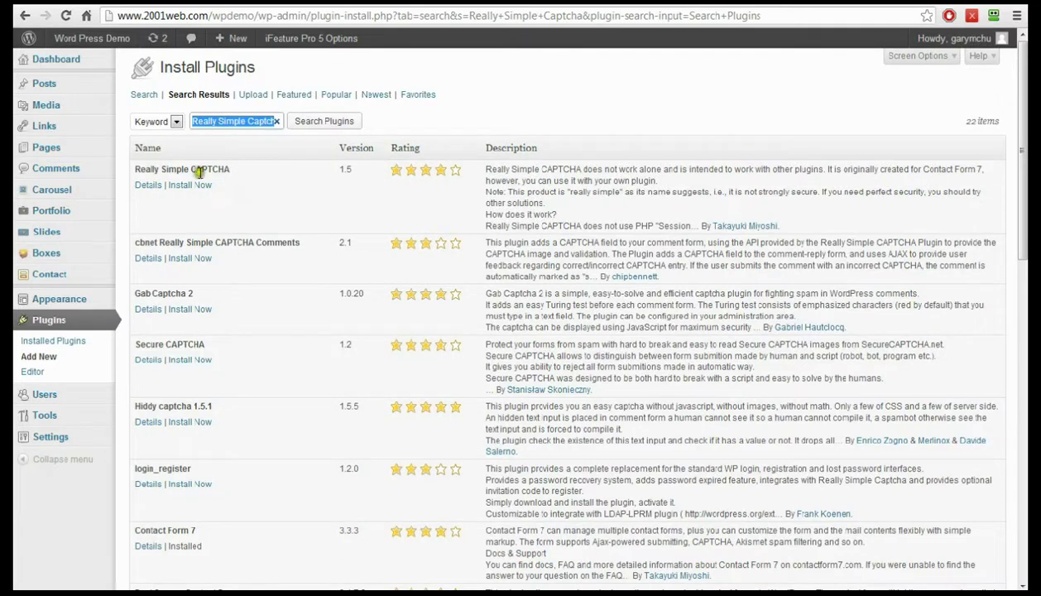
left_click(190, 185)
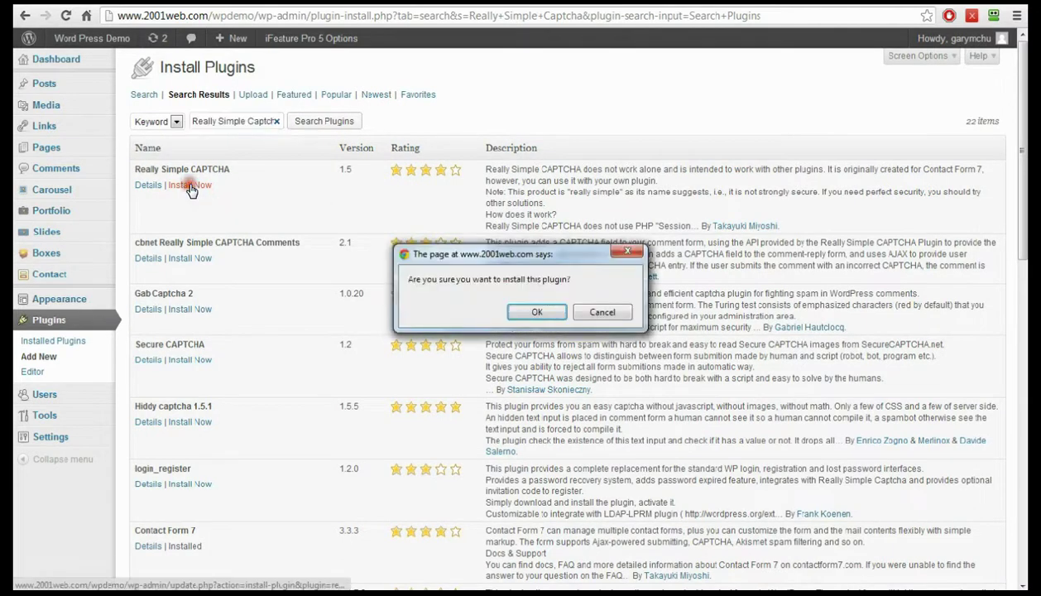
left_click(515, 312)
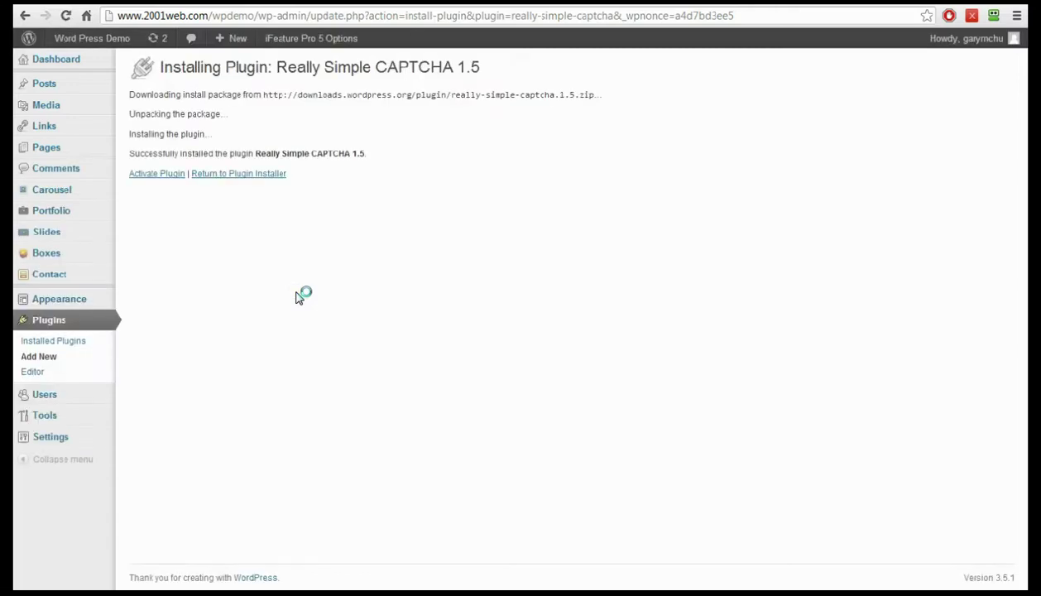
left_click(147, 179)
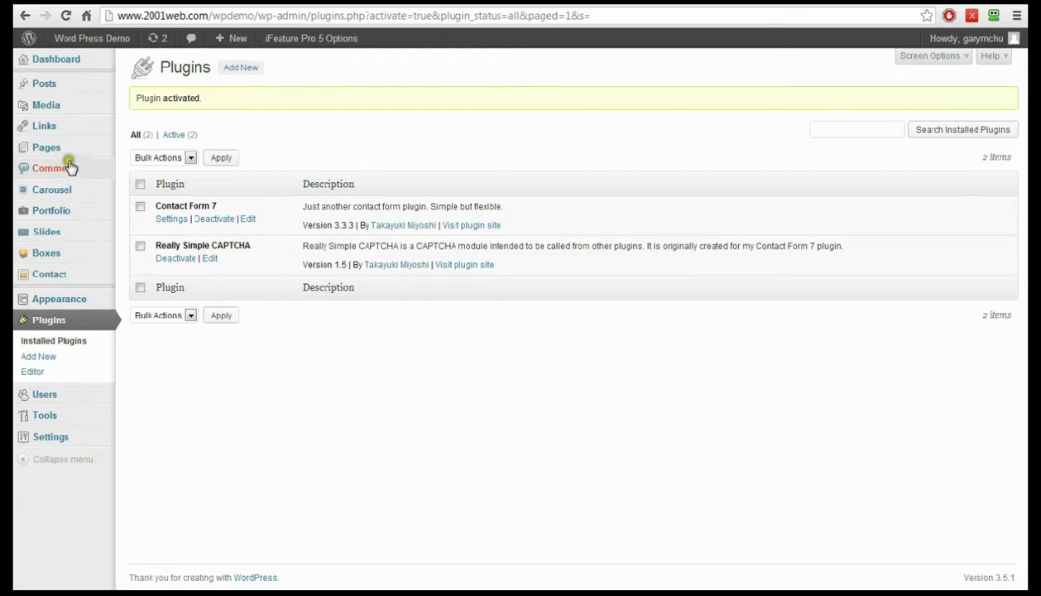
mouse_move(48, 156)
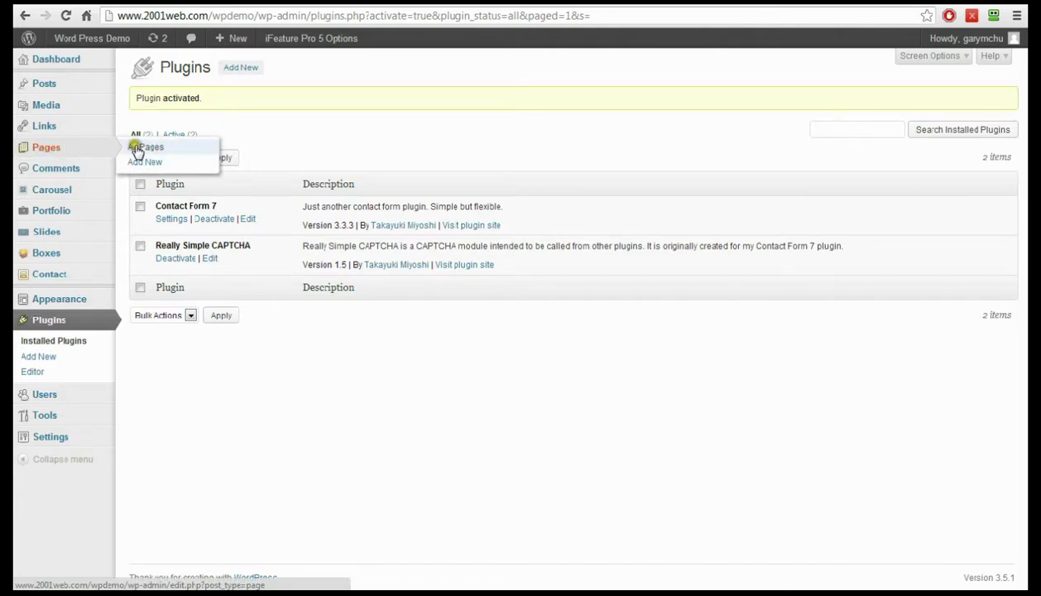
- Save a new 'Contact Us' page as a draft and view the Contact Form 7 list
left_click(142, 164)
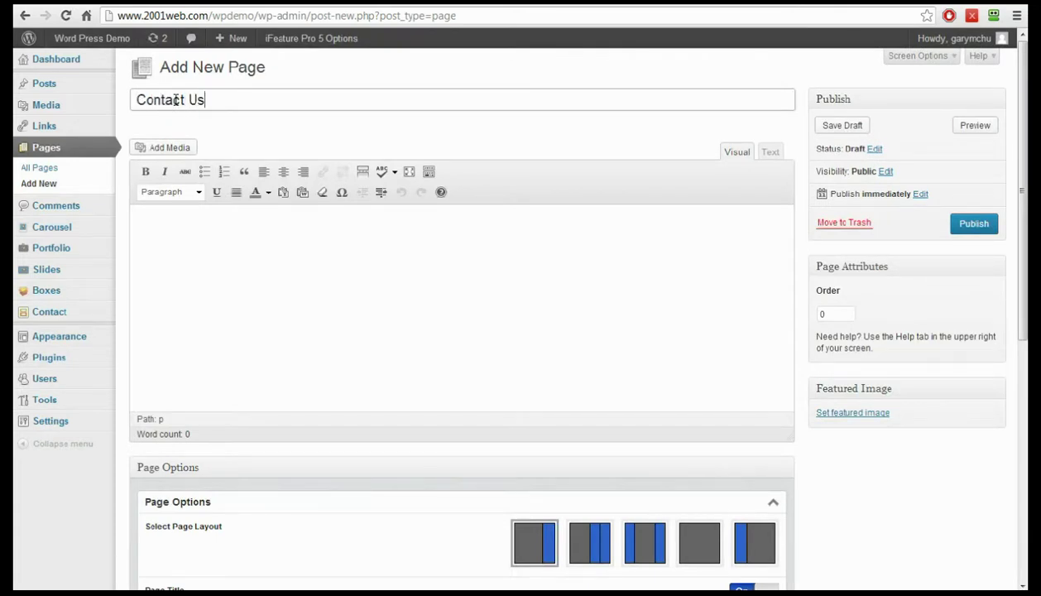
left_click(280, 260)
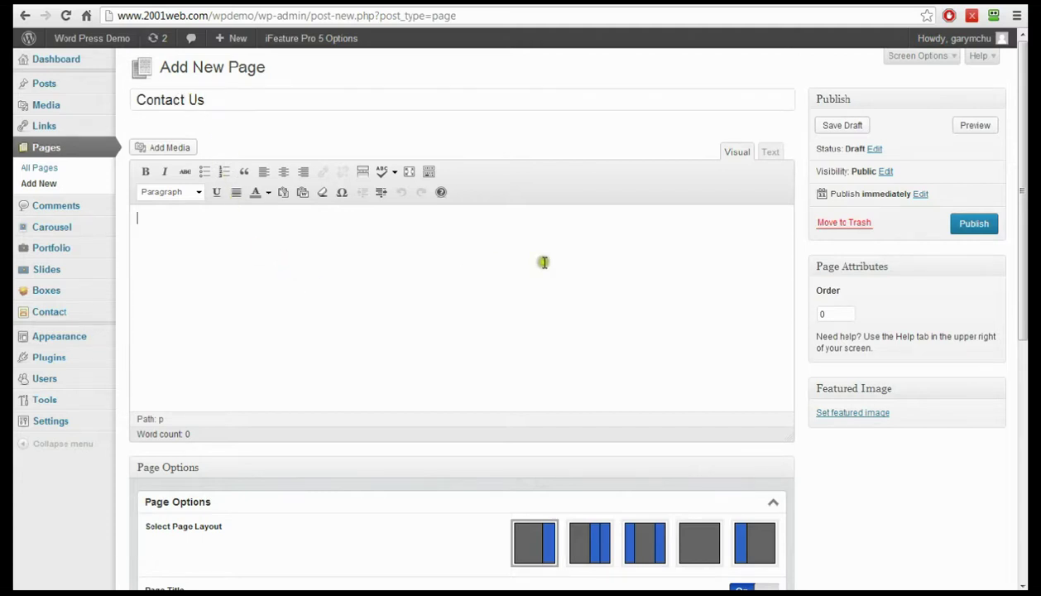
left_click(844, 126)
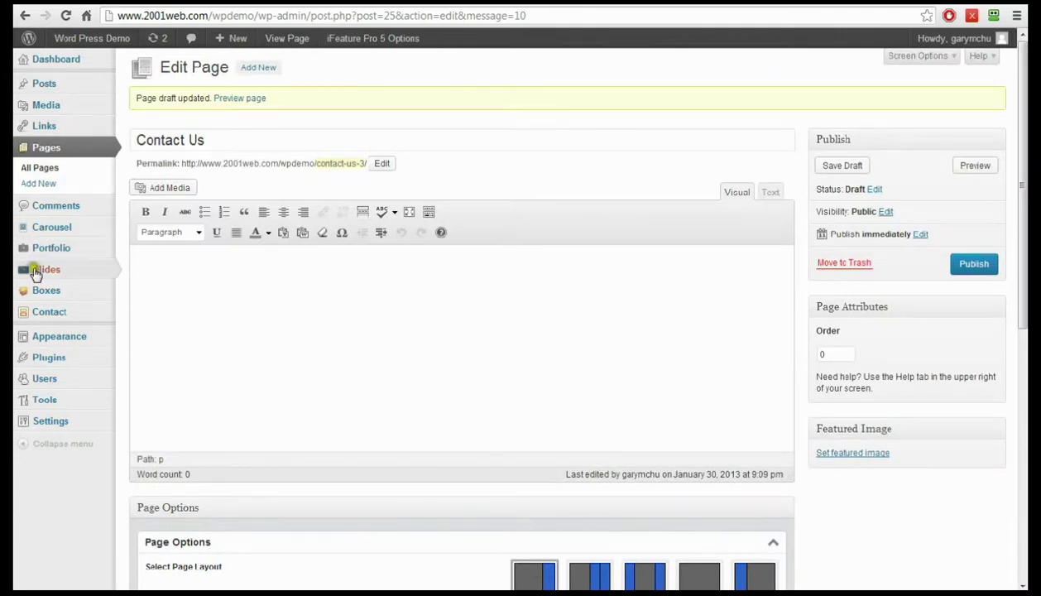
left_click(58, 319)
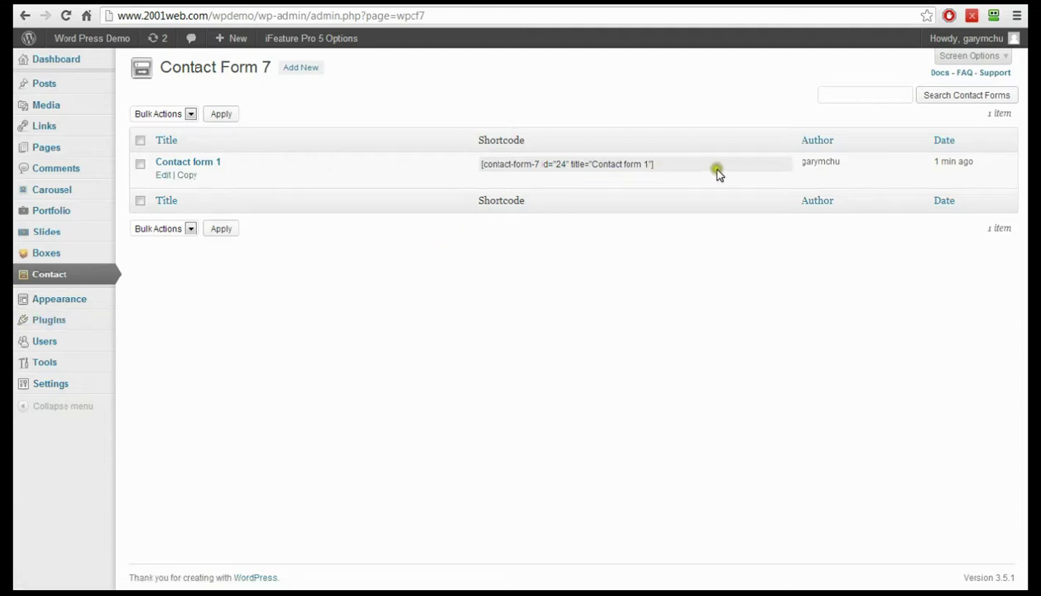
- Delete the default 'Contact form 1' with the Delete bulk action
left_click(140, 165)
left_click(185, 116)
left_click(170, 136)
left_click(220, 114)
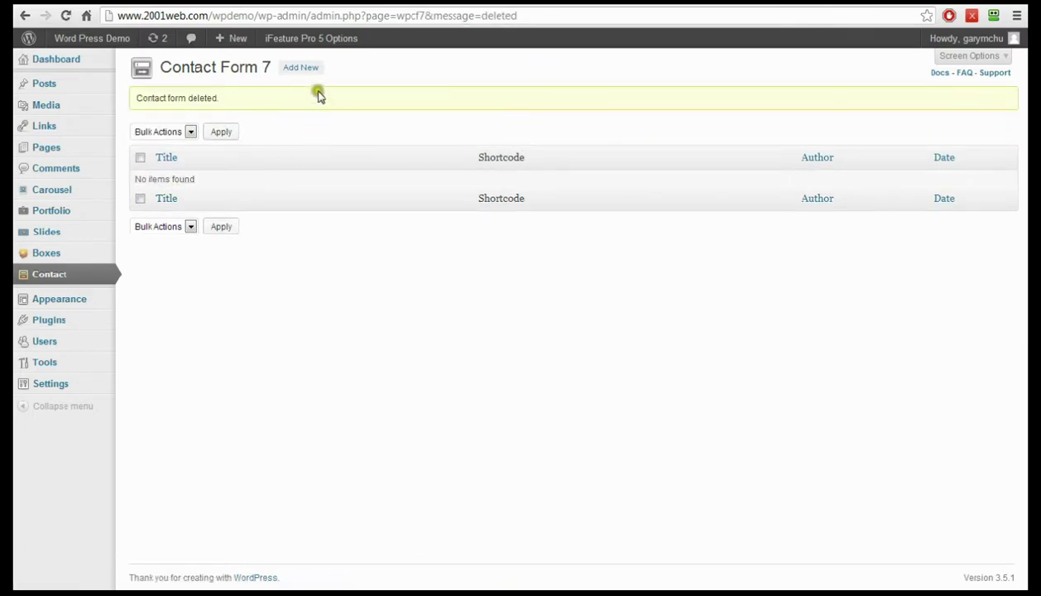
- Create a new untitled contact form in the default English language
left_click(305, 68)
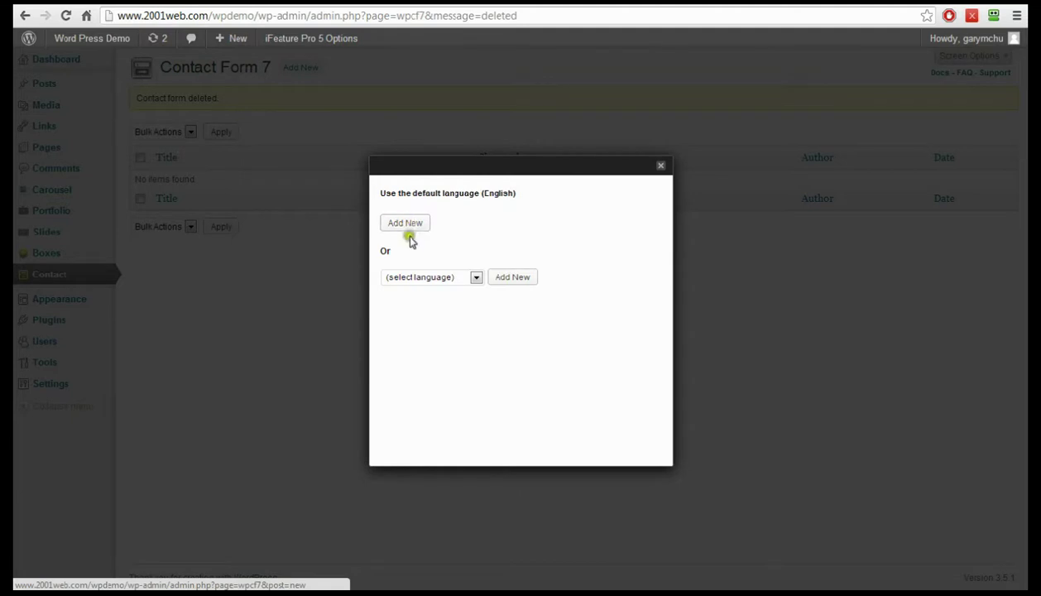
left_click(408, 277)
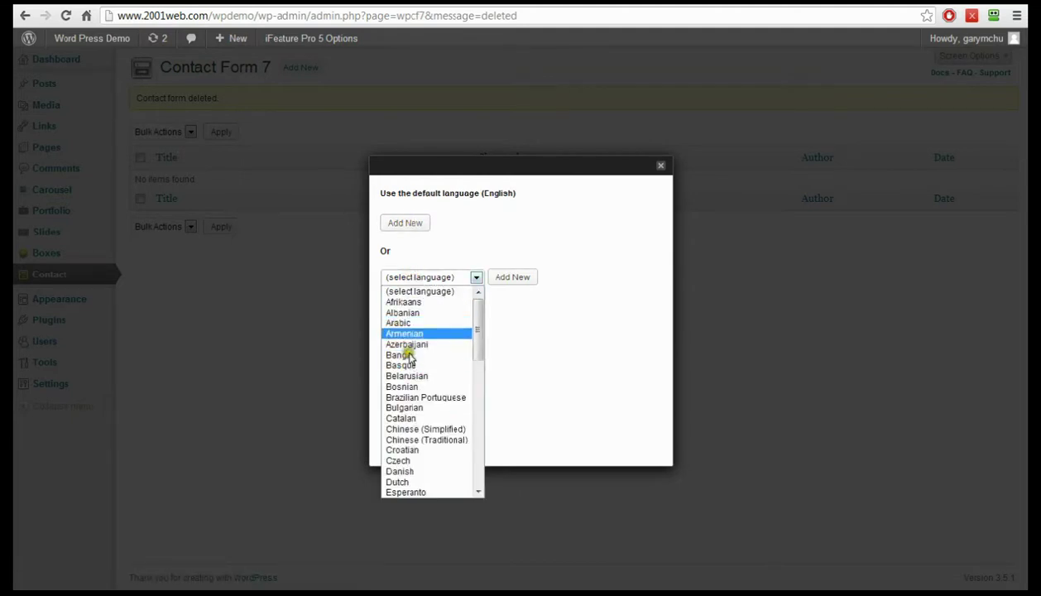
left_click(460, 231)
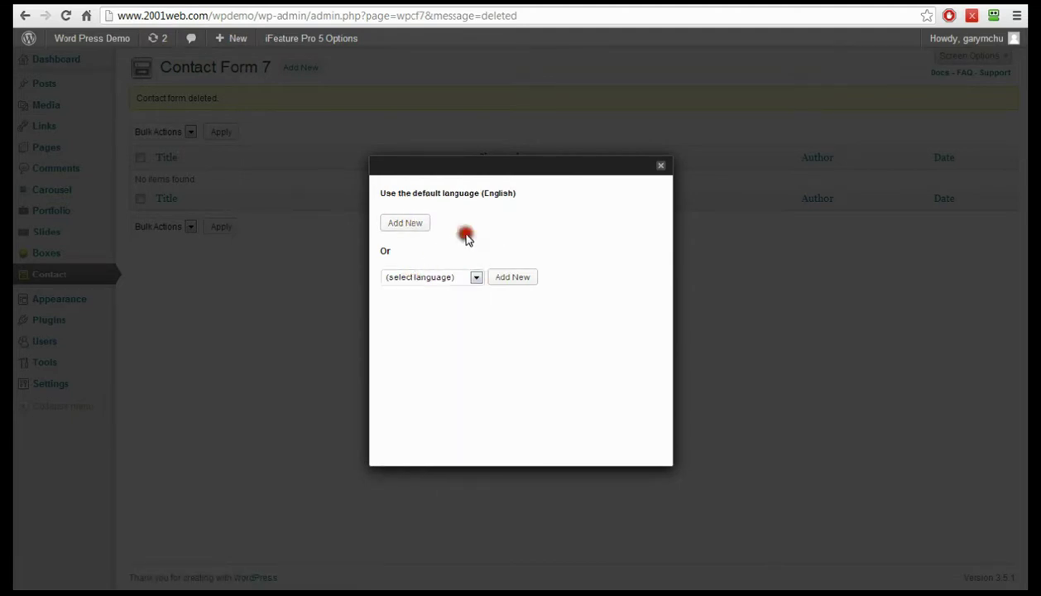
left_click(403, 224)
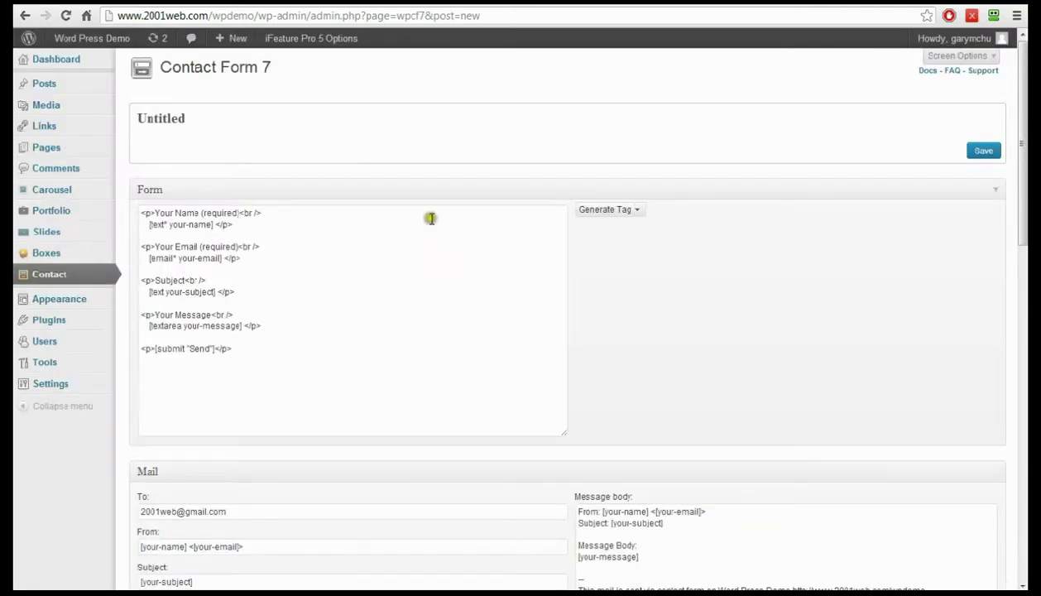
- Retitle the form 'Contact Form' and save it, producing shortcode id 26
left_click(183, 124)
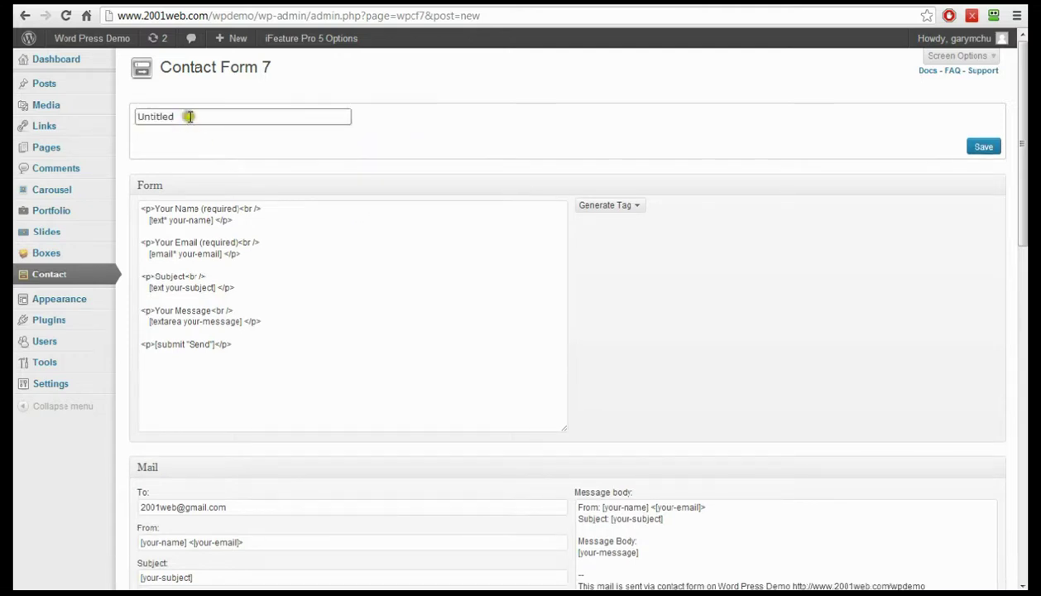
left_click_drag(184, 117, 128, 117)
type("Contact Form")
left_click(984, 148)
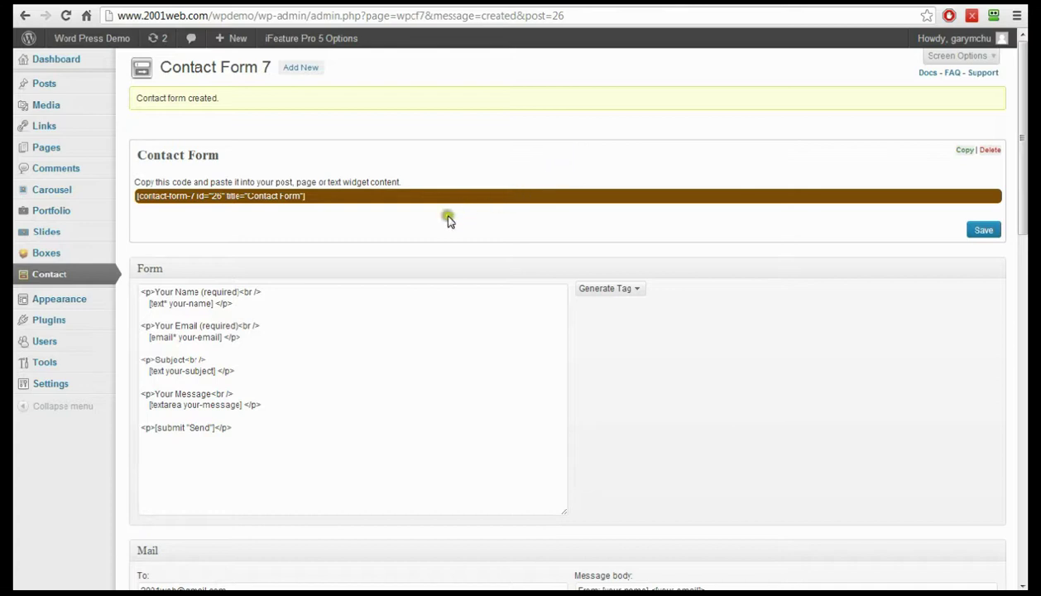
scroll(421, 232, "down", 3)
scroll(424, 224, "up", 1)
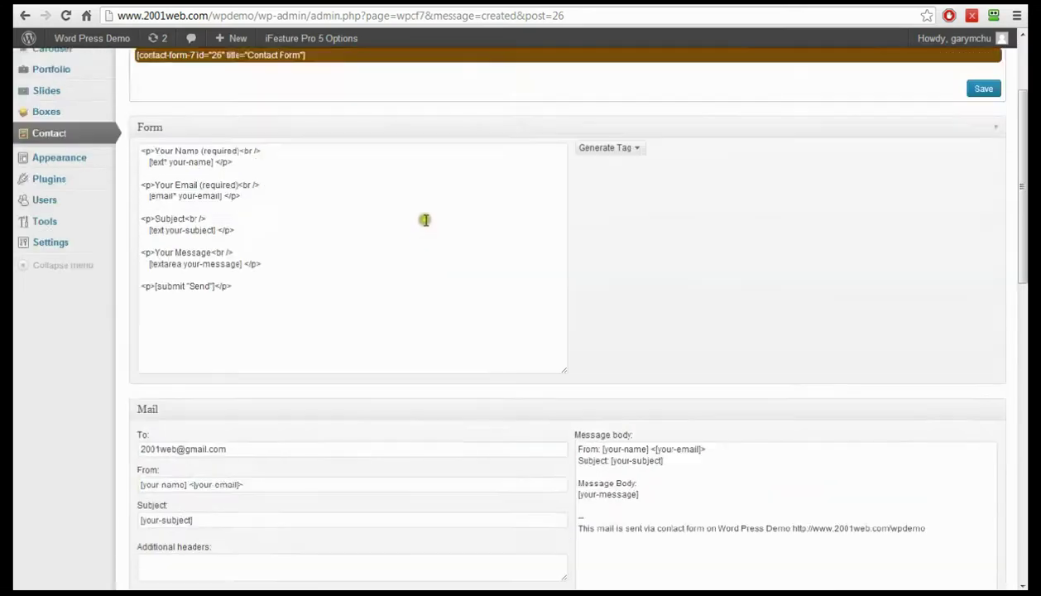
- Delete all of the default markup in the Form template box
left_click(485, 219)
scroll(663, 453, "down", 1)
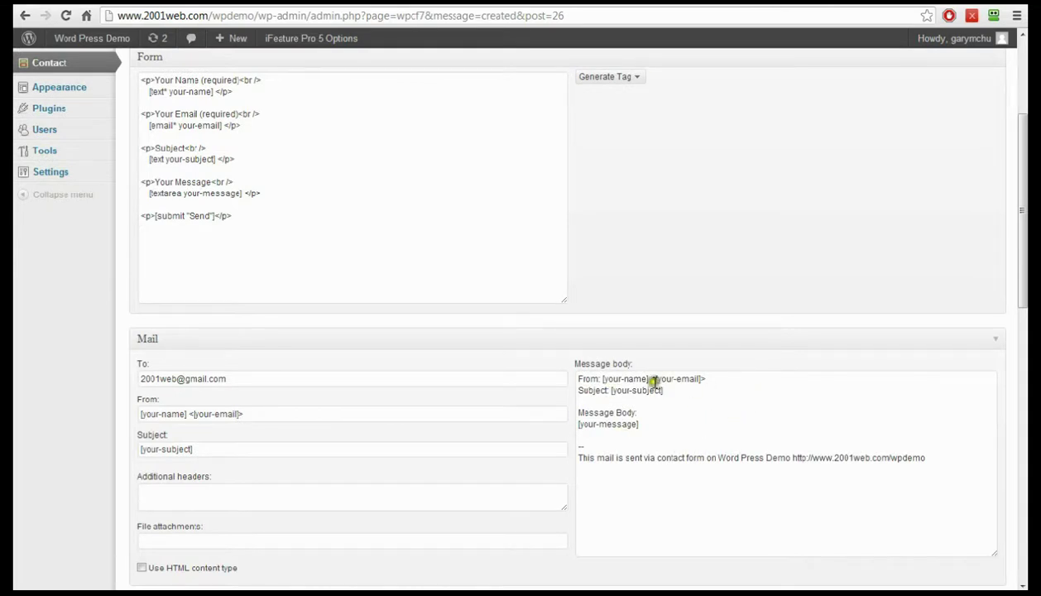
left_click(296, 278)
scroll(393, 227, "up", 1)
left_click_drag(248, 295, 134, 150)
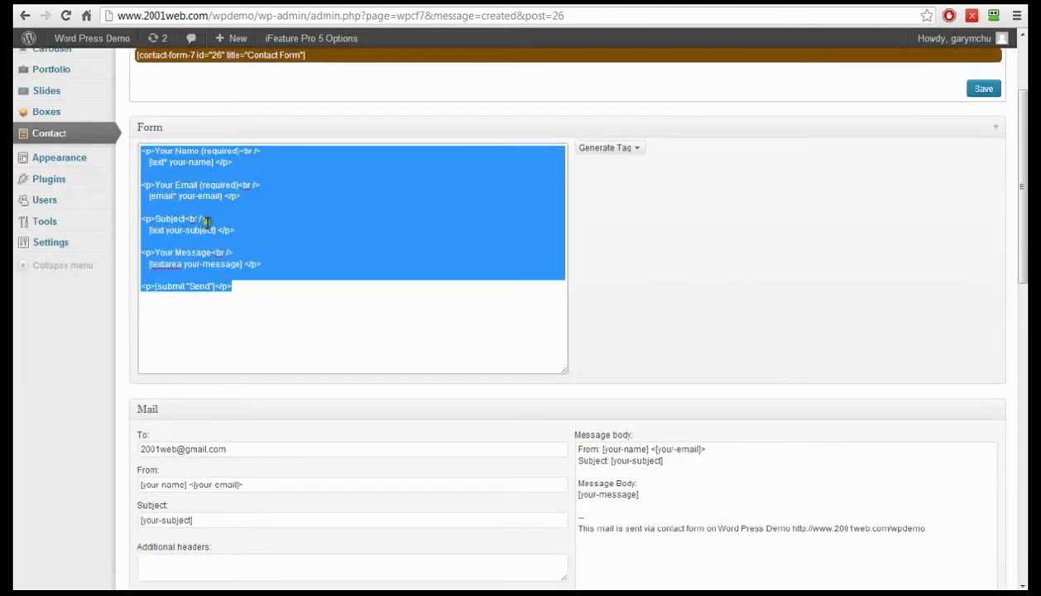
key("Delete")
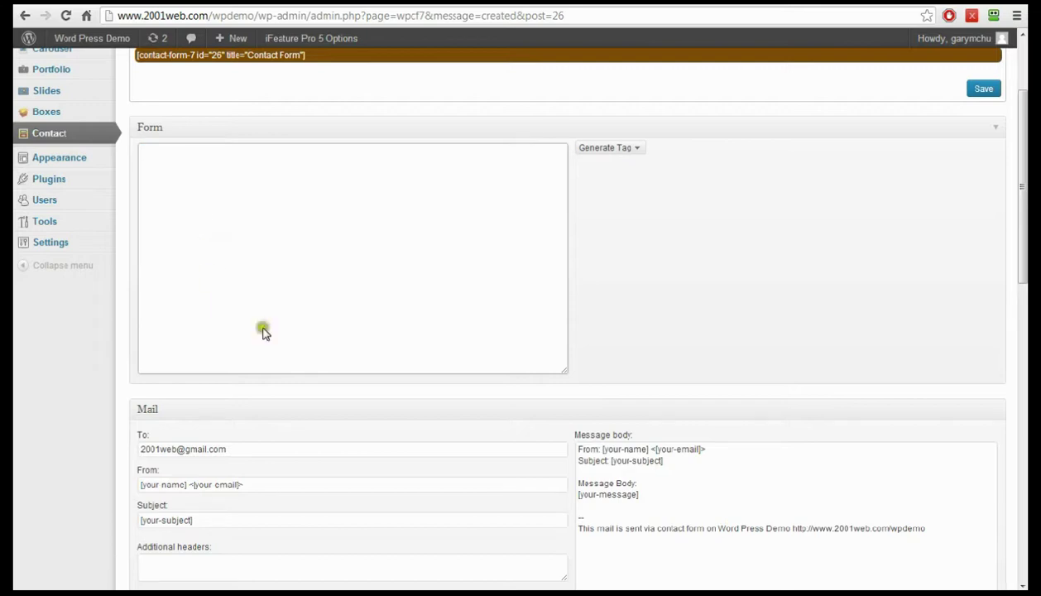
- Delete the default mail Message body text, leaving it empty
left_click(923, 532)
left_click_drag(923, 532, 558, 442)
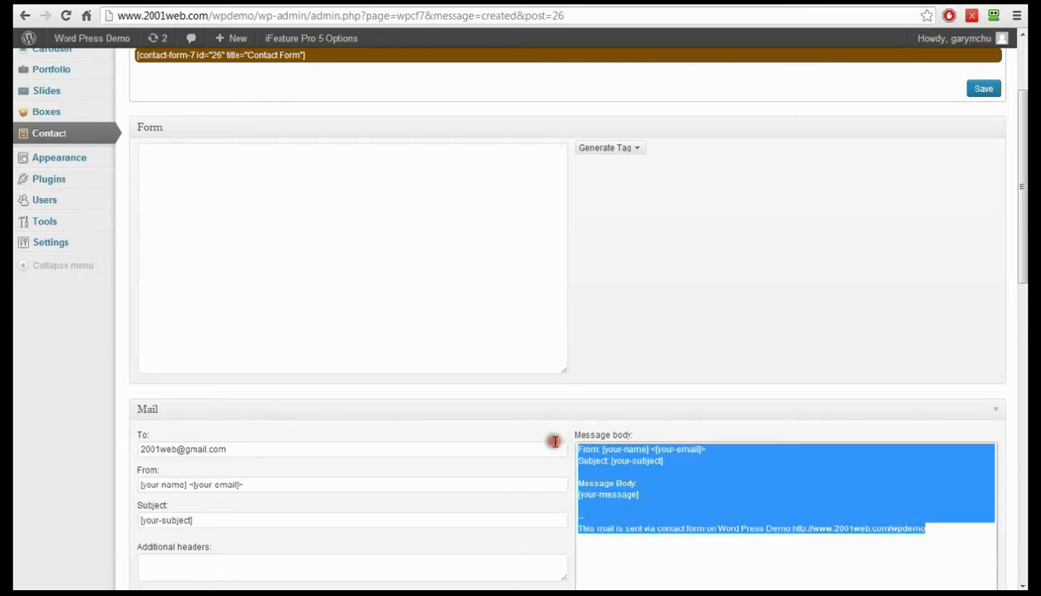
key("Delete")
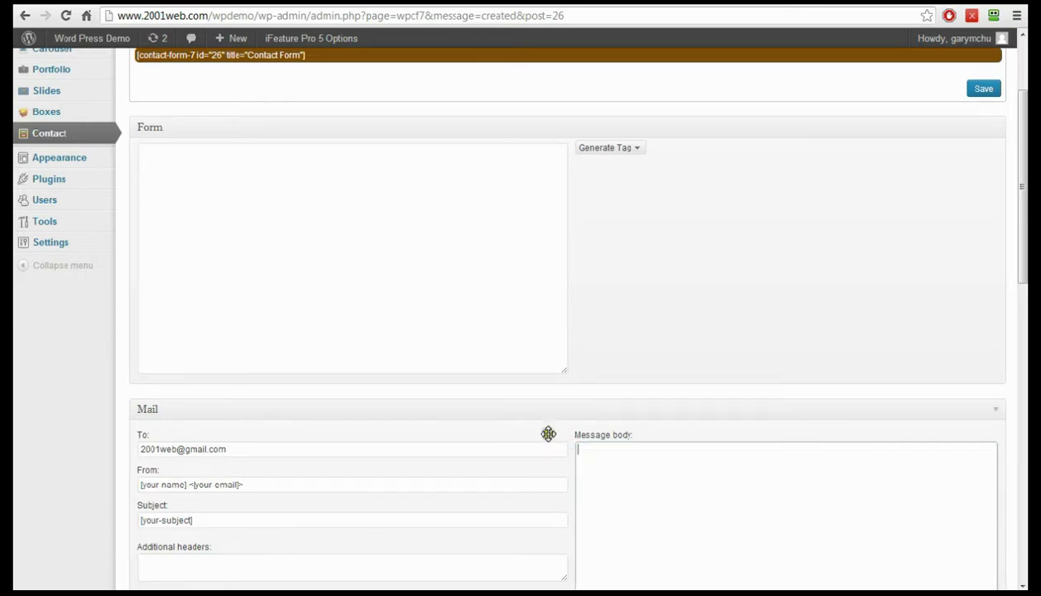
left_click(345, 215)
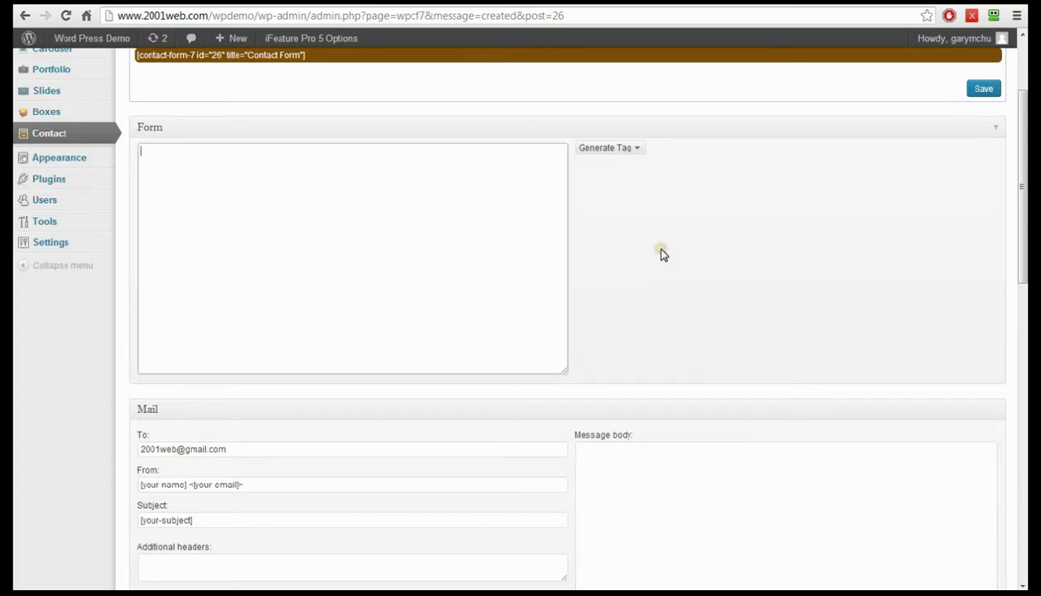
- Type a 'First Name' label in the Form box and generate a Text field tag
left_click(486, 225)
left_click(639, 149)
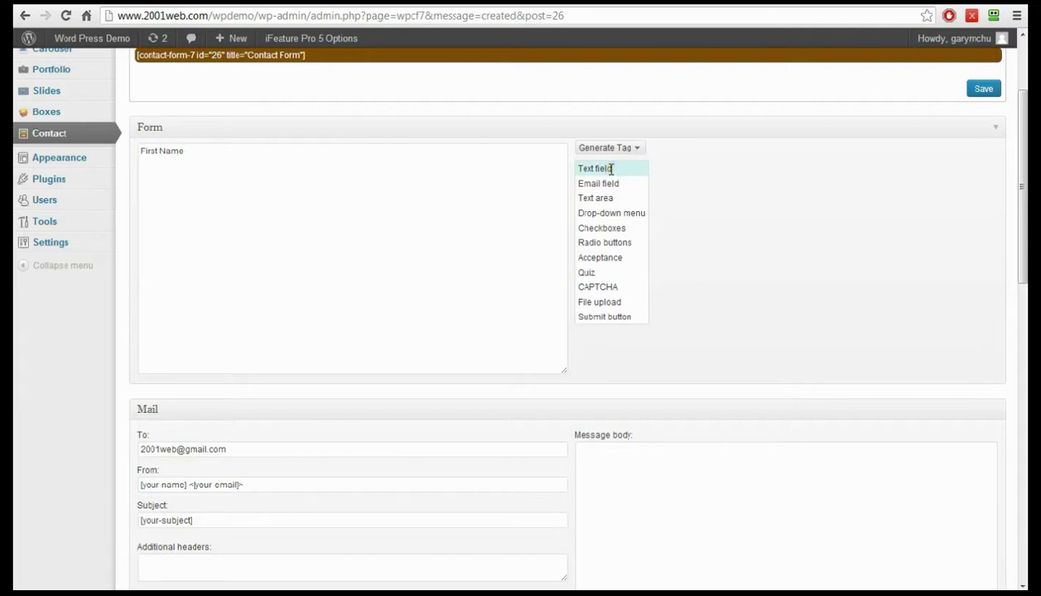
left_click(595, 169)
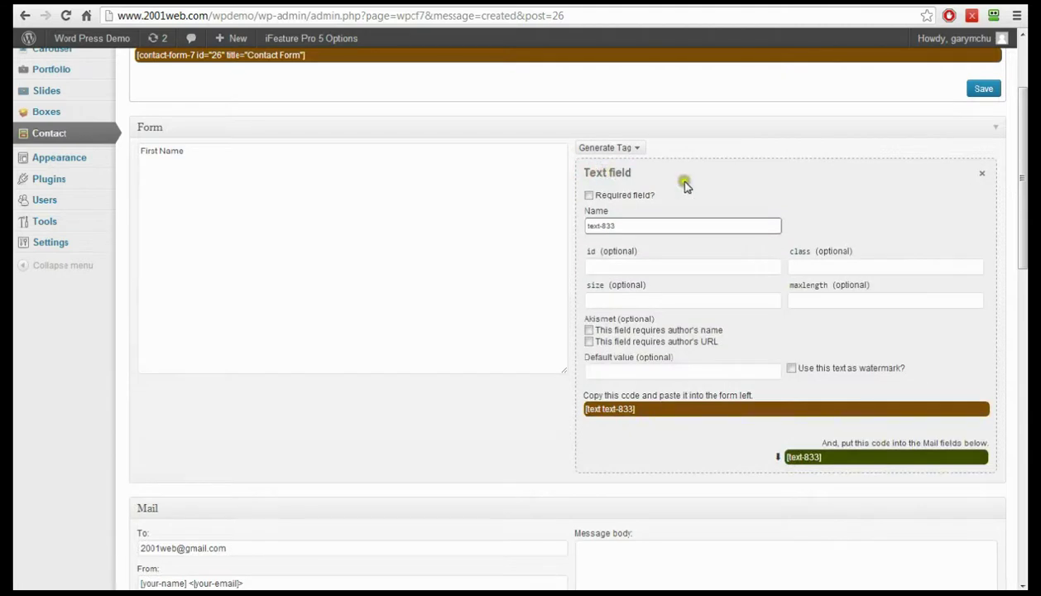
- Make the text field required and name it first-name
left_click(588, 196)
left_click_drag(634, 226, 568, 230)
type("first-name")
left_click(601, 414)
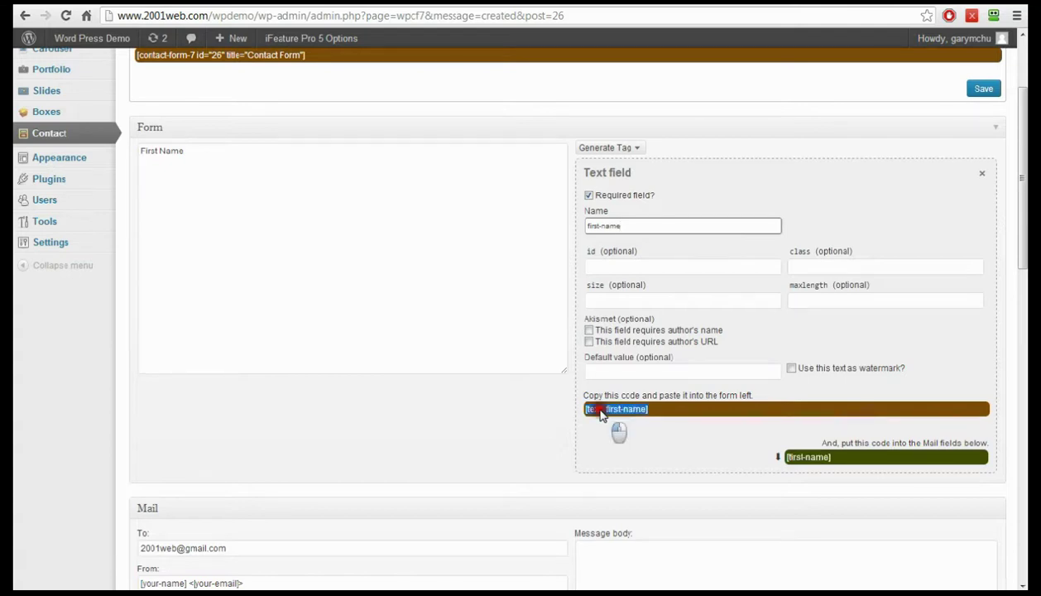
- Place the [text* first-name] tag on the line under the First Name label
left_click_drag(601, 415, 156, 164)
left_click(169, 190)
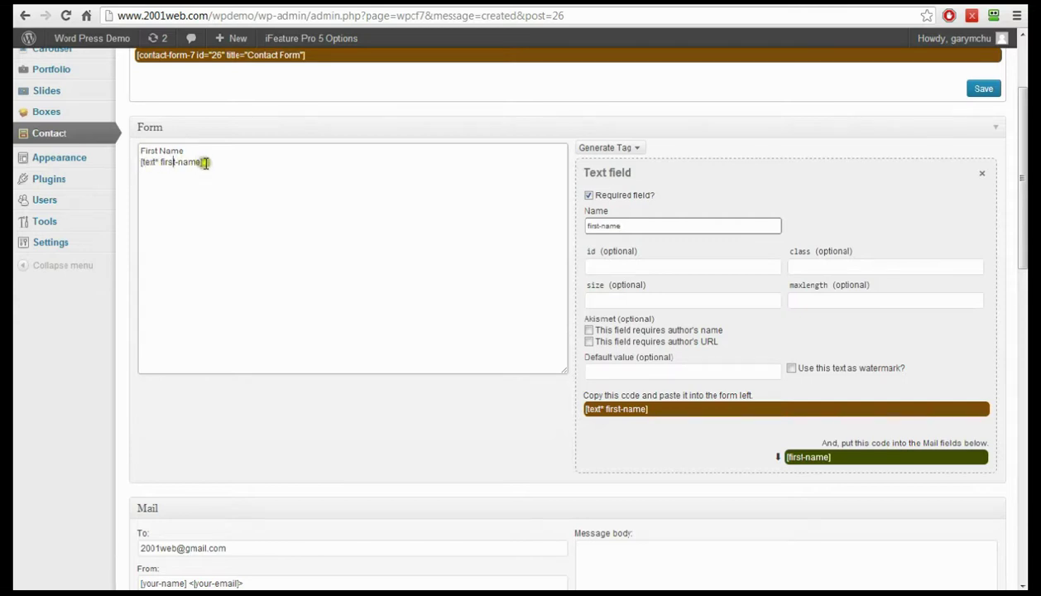
scroll(622, 427, "down", 2)
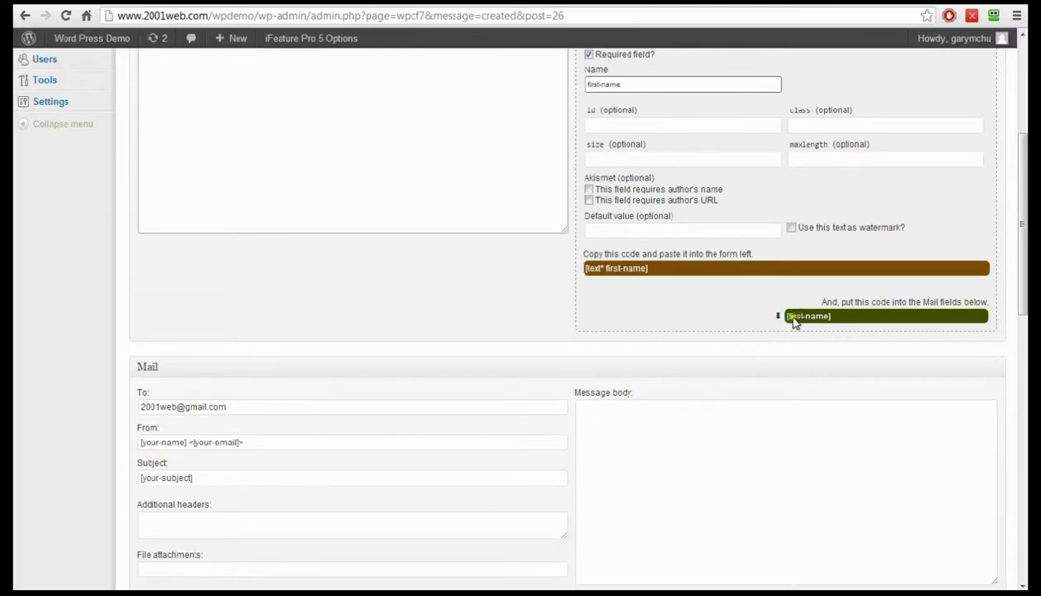
scroll(721, 373, "up", 2)
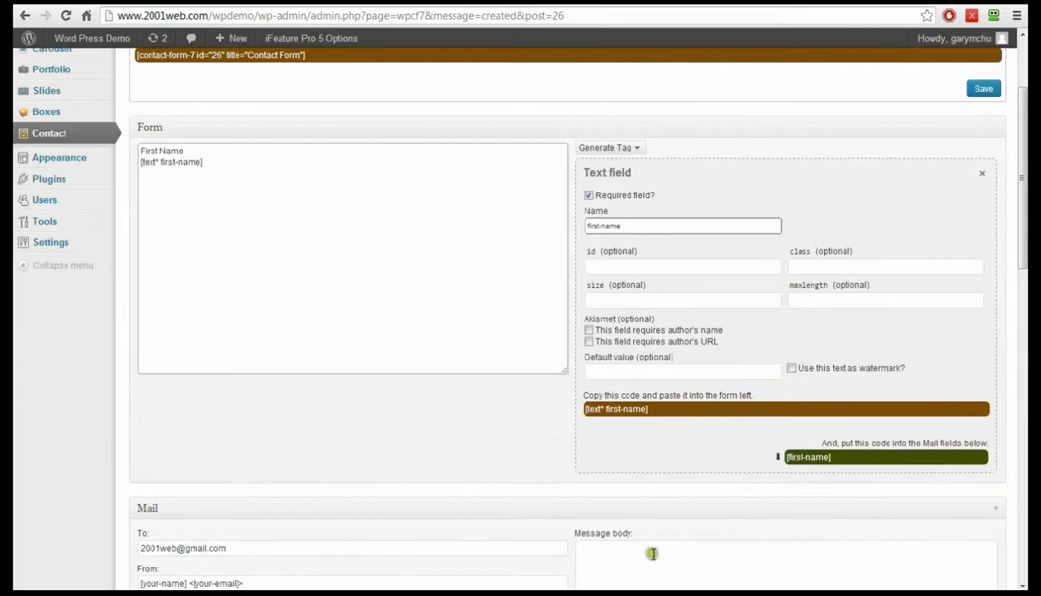
scroll(653, 554, "down", 3)
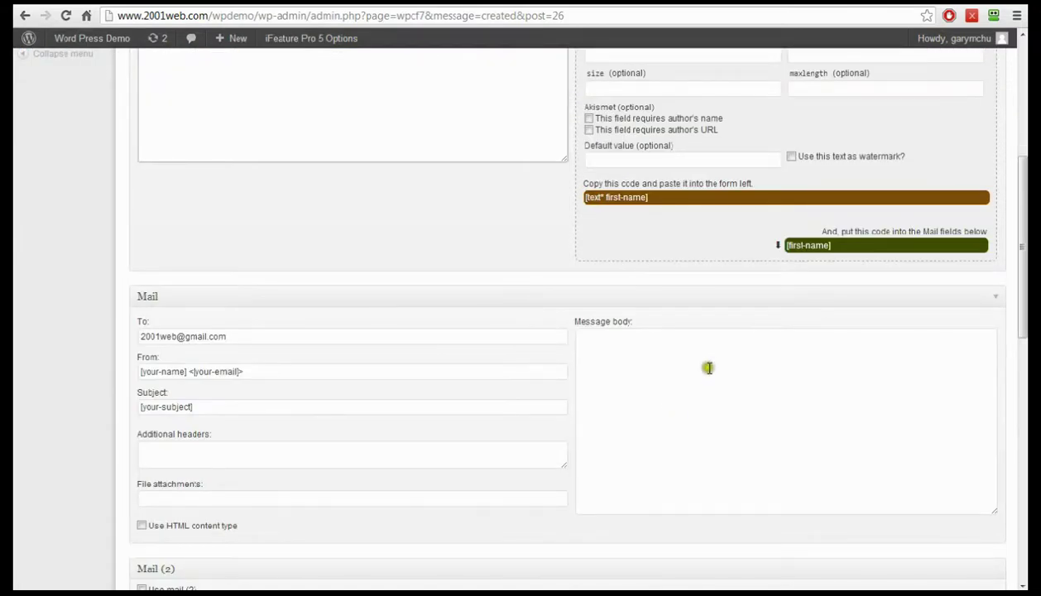
left_click(634, 346)
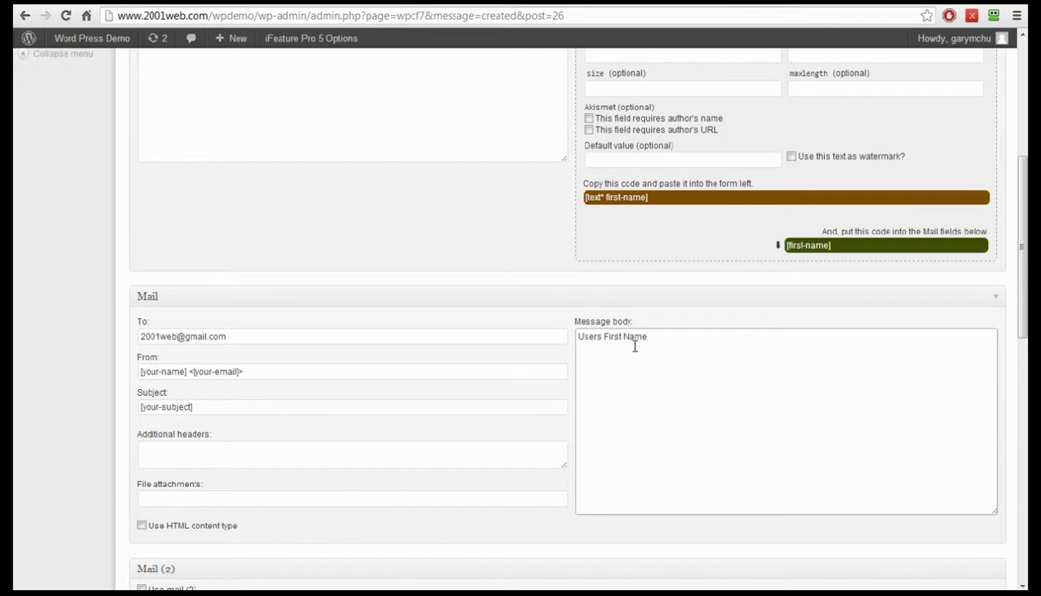
- Put [first-name] under 'Users First Name' in the mail body and add a 'Surname' label
left_click_drag(813, 247, 654, 352)
left_click(647, 352)
scroll(630, 354, "up", 5)
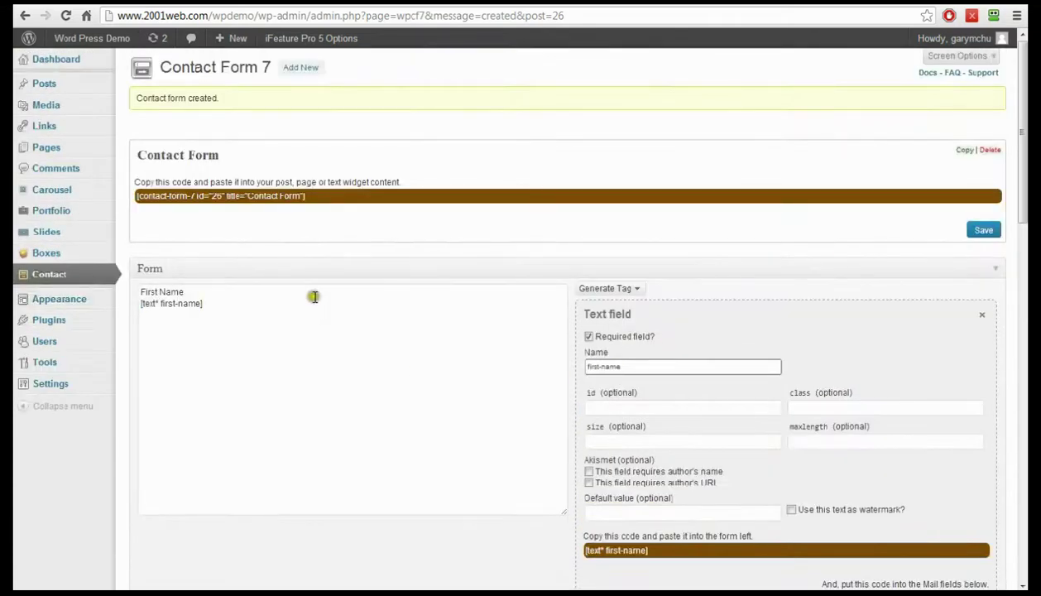
scroll(313, 295, "down", 1)
left_click(250, 236)
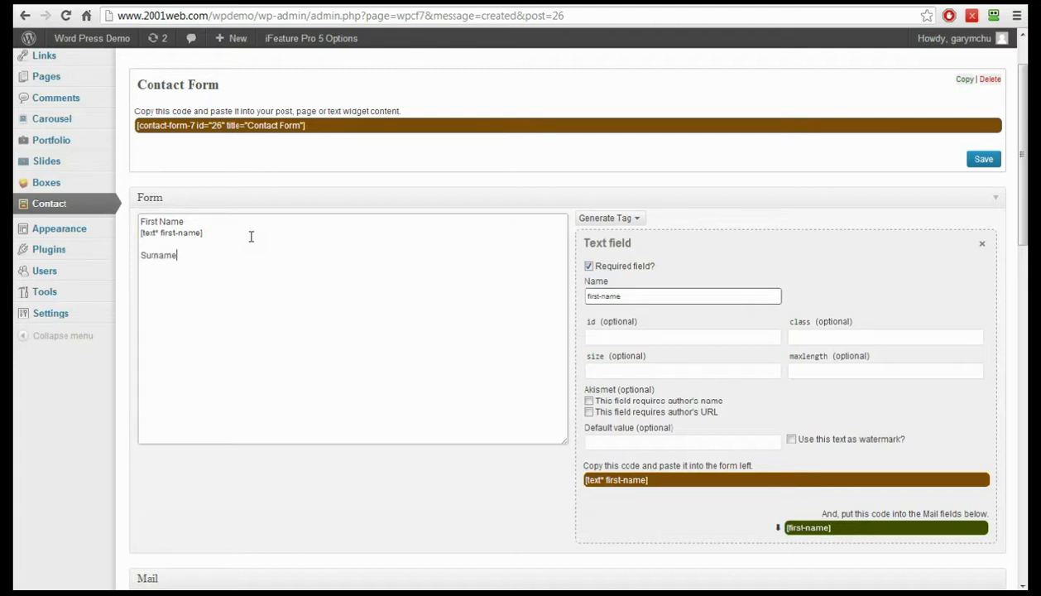
- Generate a required text field named surname and place [text* surname] under Surname in the form
left_click(627, 218)
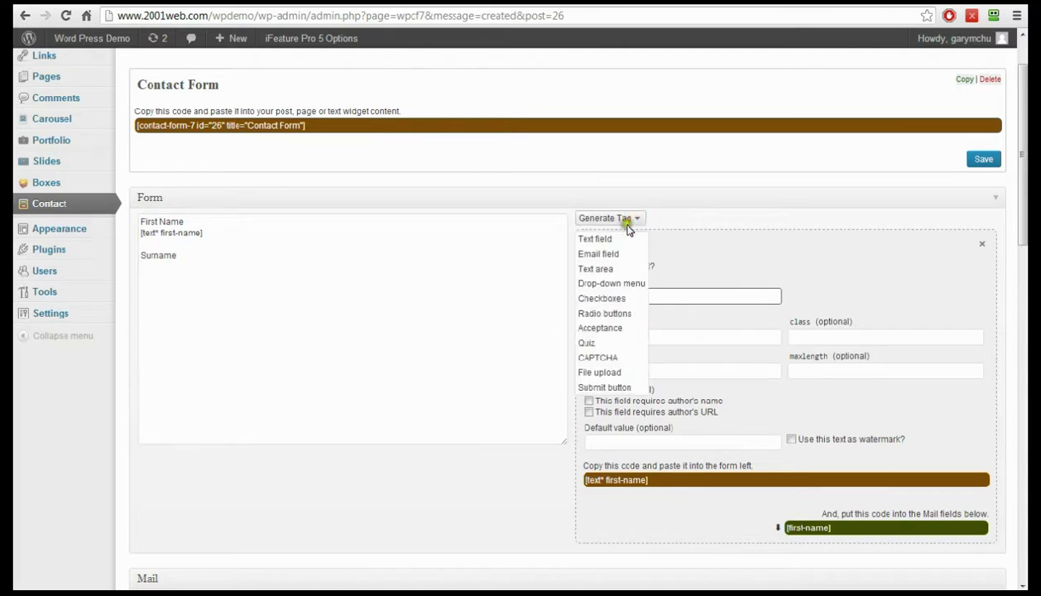
left_click(606, 237)
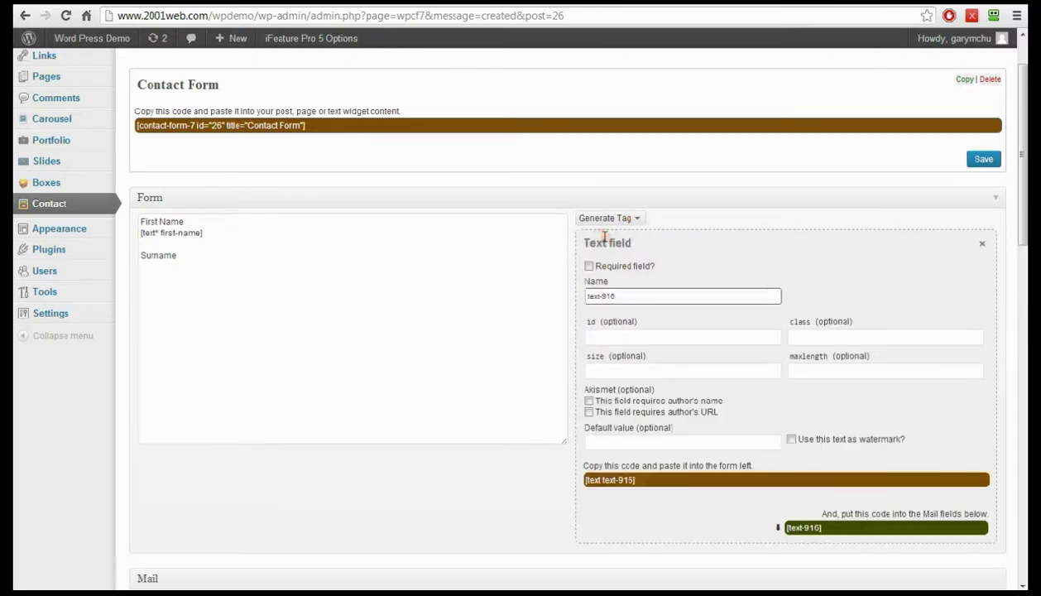
left_click_drag(624, 294, 554, 293)
type("surname")
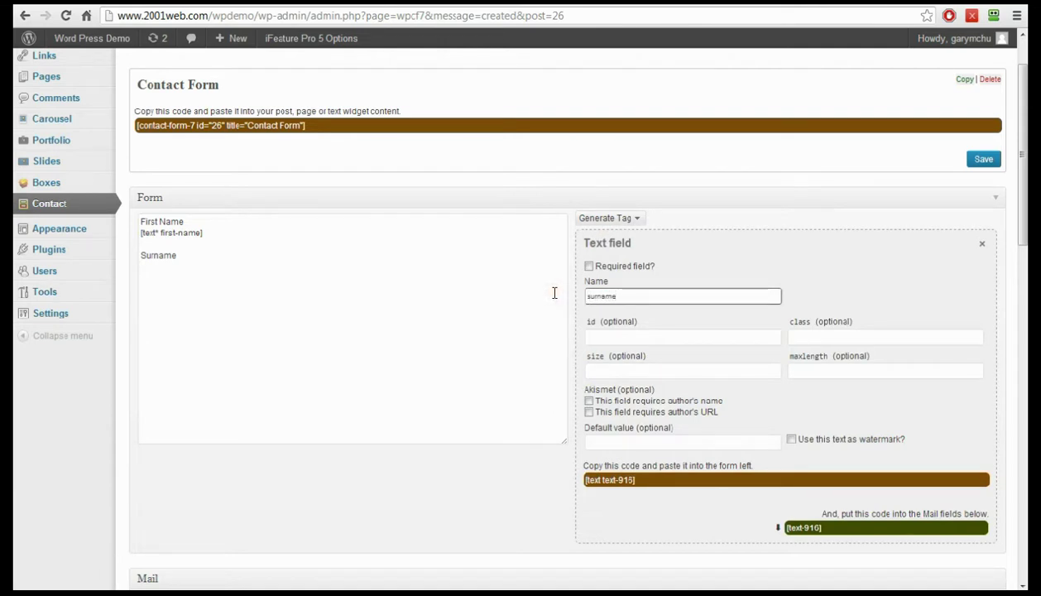
left_click(589, 267)
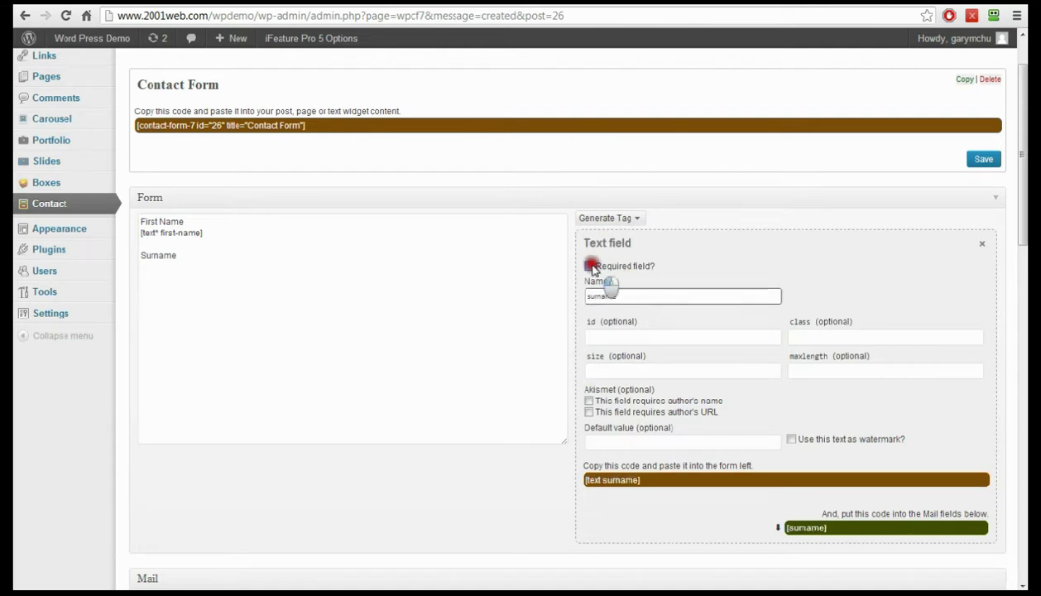
scroll(690, 252, "down", 1)
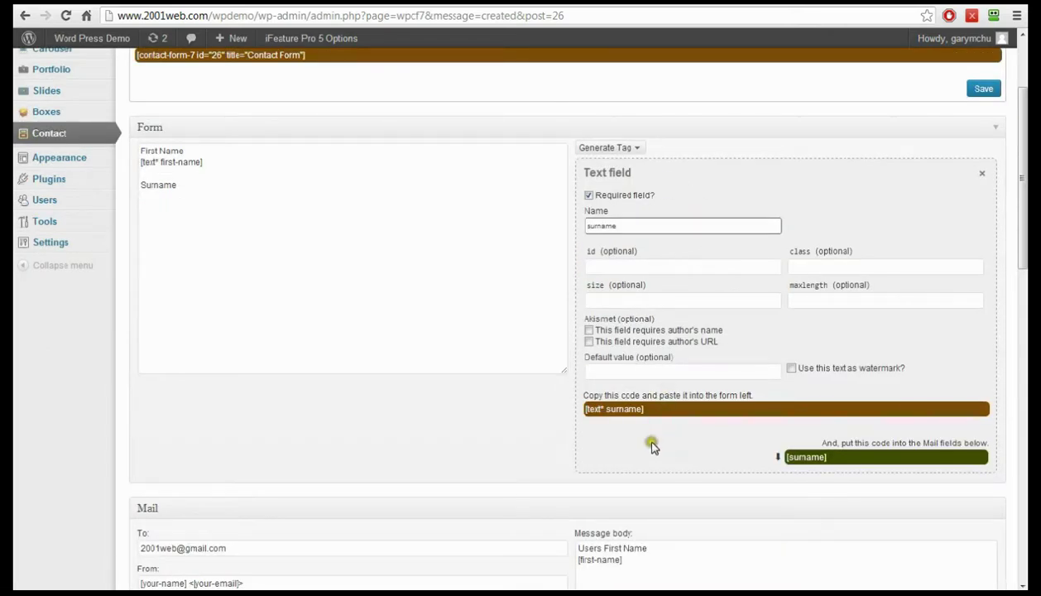
left_click(598, 414)
left_click_drag(598, 418, 153, 201)
- Add [surname] under Surname in the mail body, then start a new line below the form's surname tag
scroll(487, 296, "down", 3)
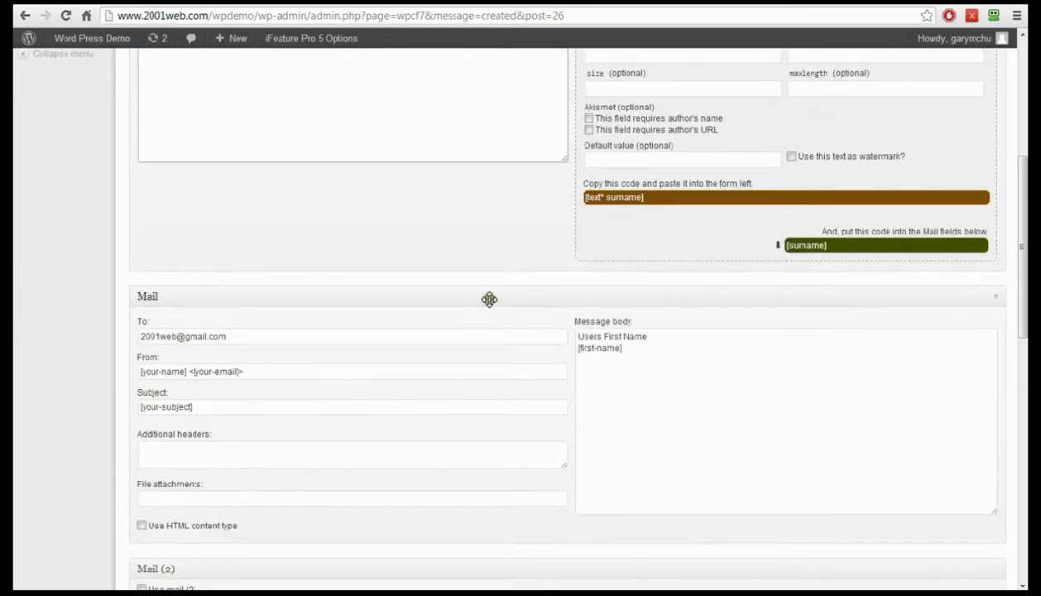
left_click(644, 358)
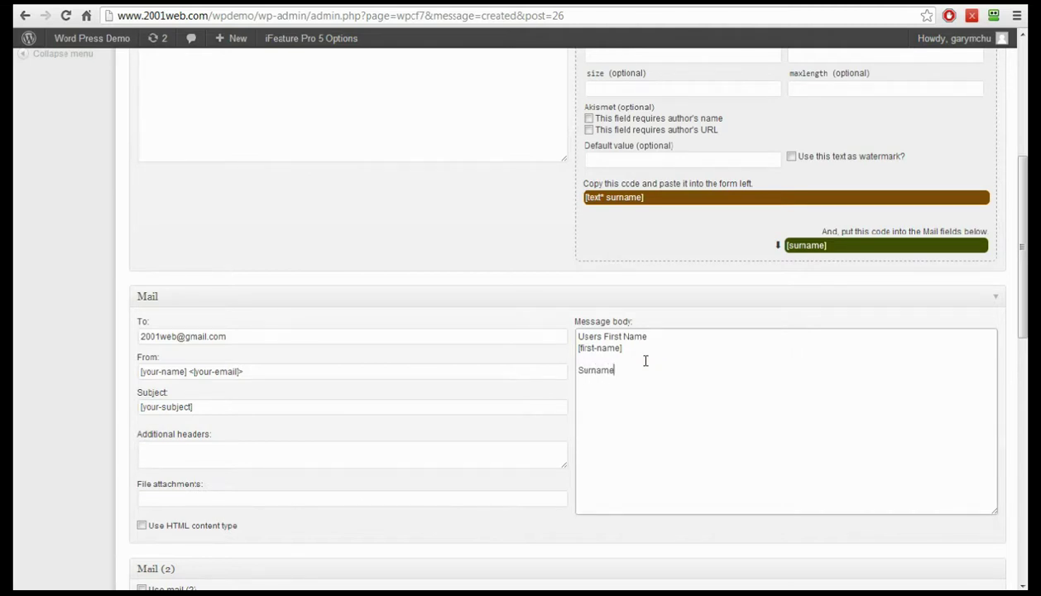
left_click(805, 245)
left_click_drag(805, 245, 621, 395)
scroll(678, 395, "up", 3)
left_click(250, 126)
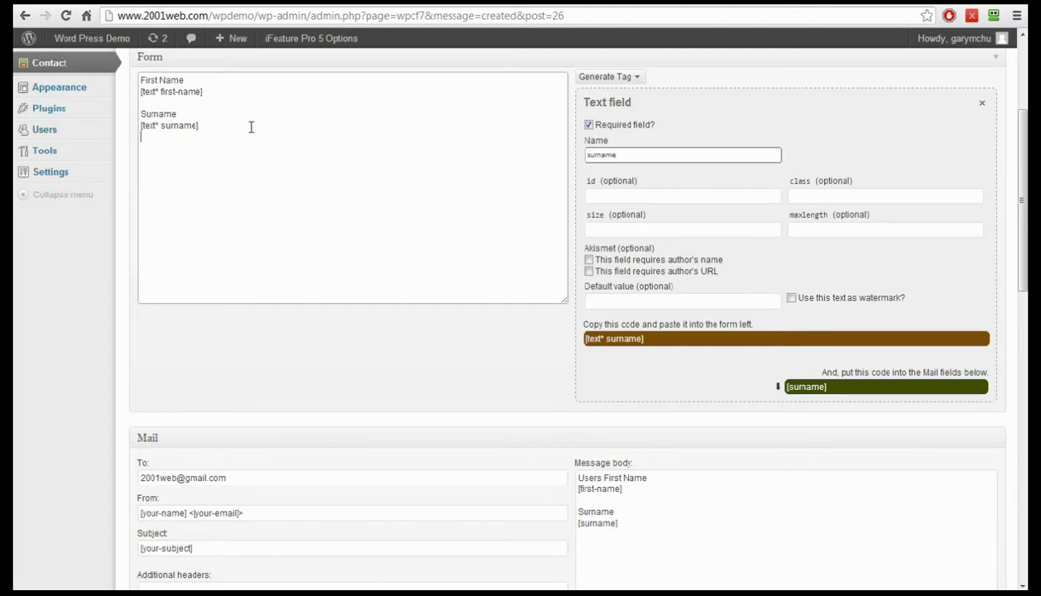
key("Return")
key("Return")
- Generate an email field named from-email and place it under Your Email Address in the form
left_click(638, 77)
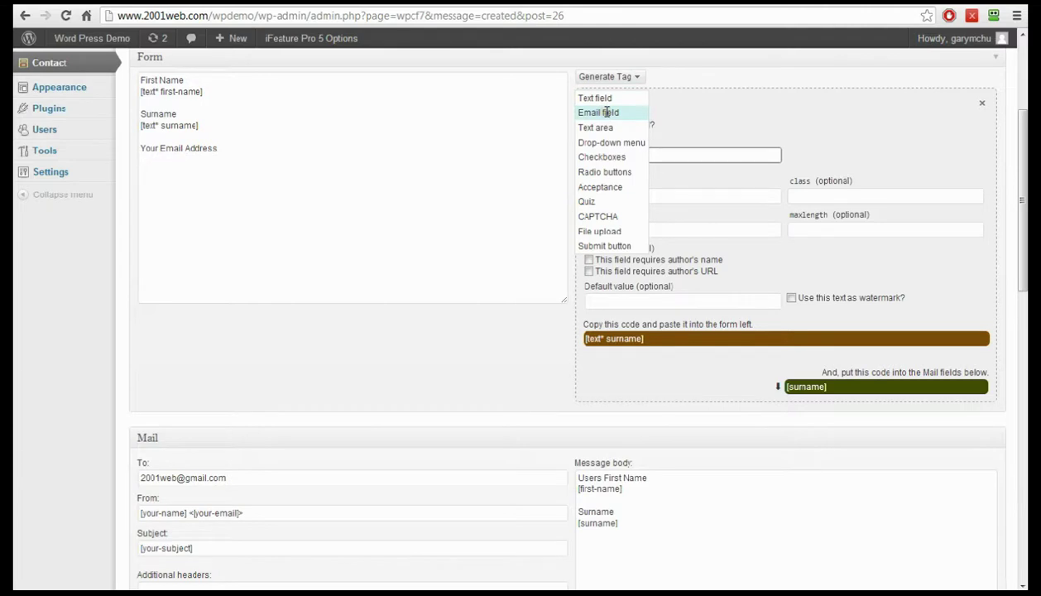
left_click(607, 112)
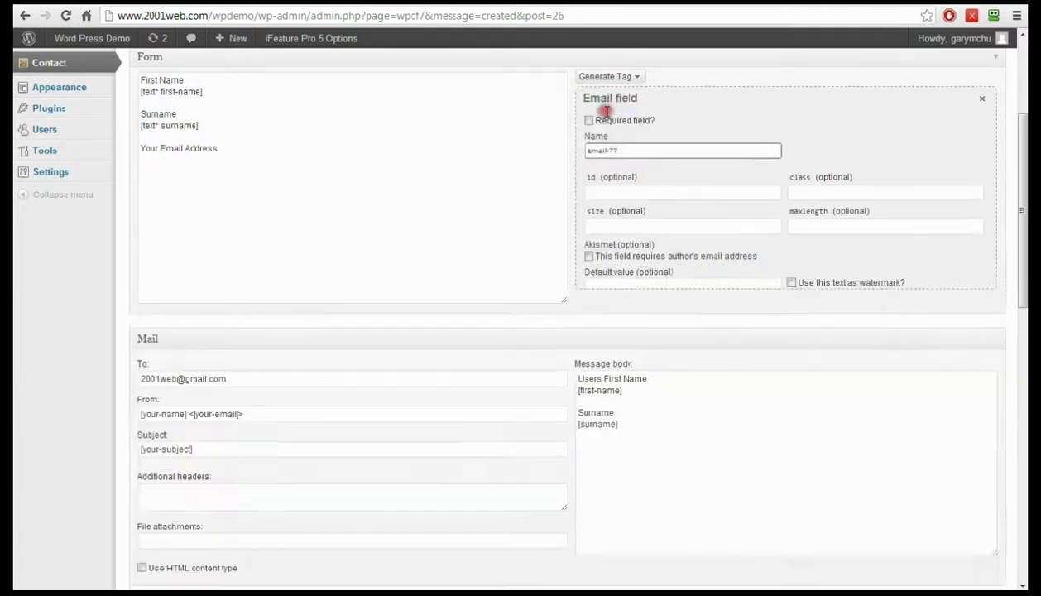
left_click(633, 152)
left_click_drag(634, 154, 558, 156)
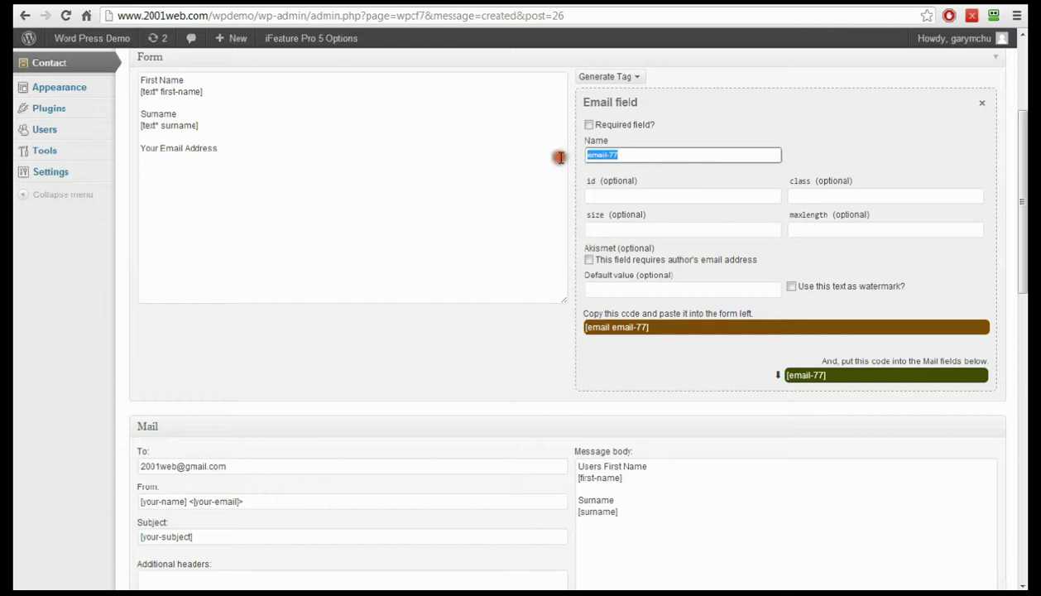
type("e")
left_click(696, 180)
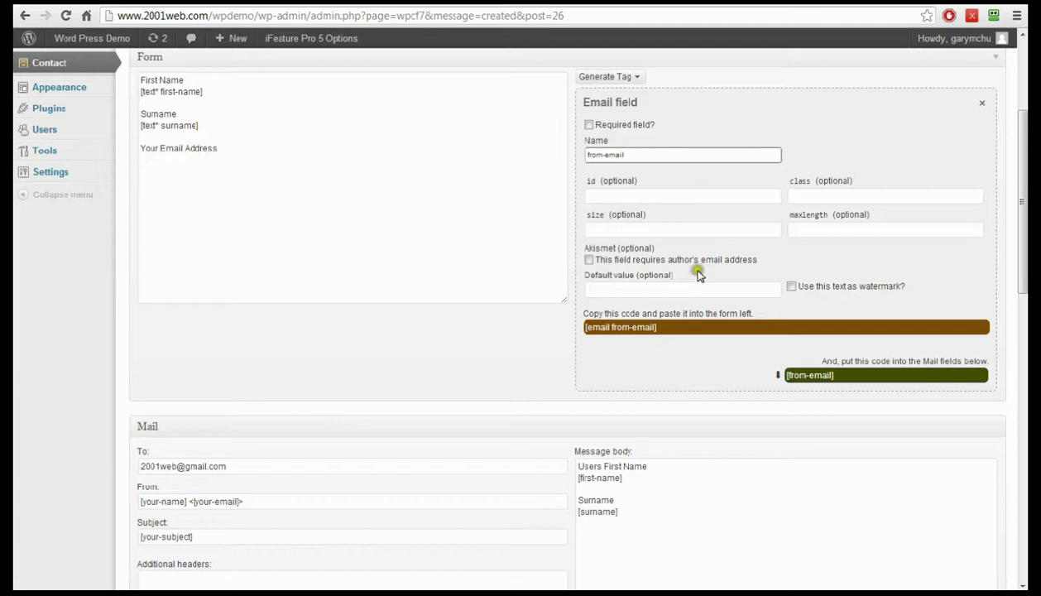
left_click(609, 332)
left_click_drag(610, 331, 194, 163)
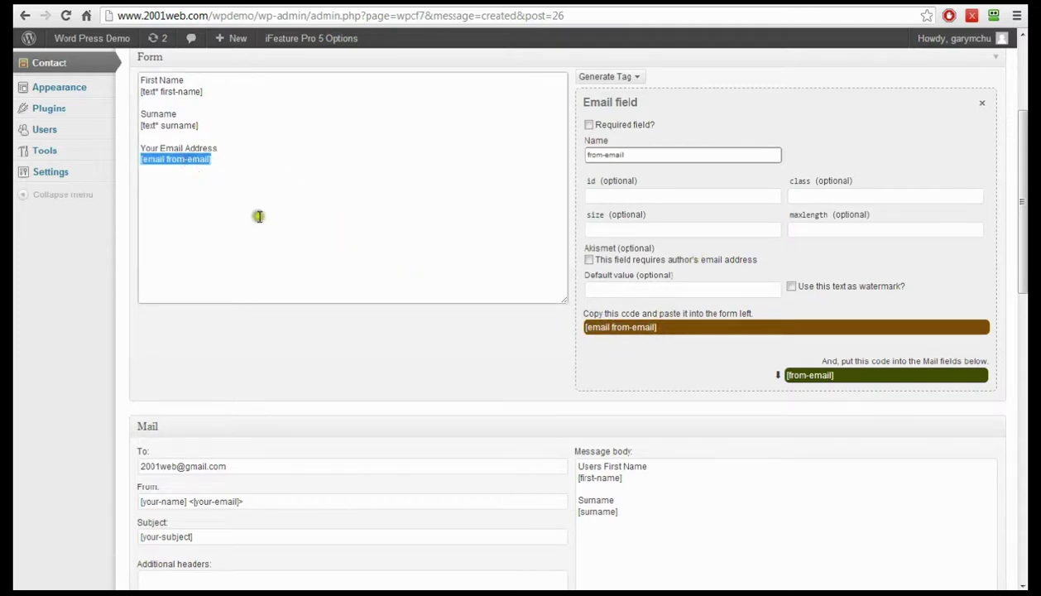
- Add [from-email] after Email in the mail body, then continue after the form's email tag
scroll(682, 472, "down", 2)
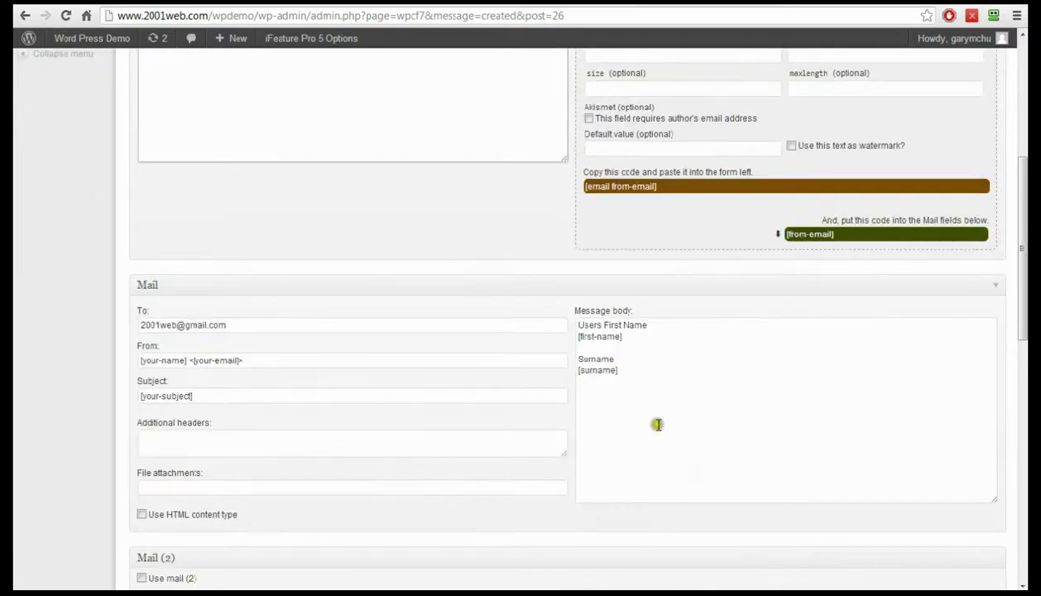
left_click(651, 365)
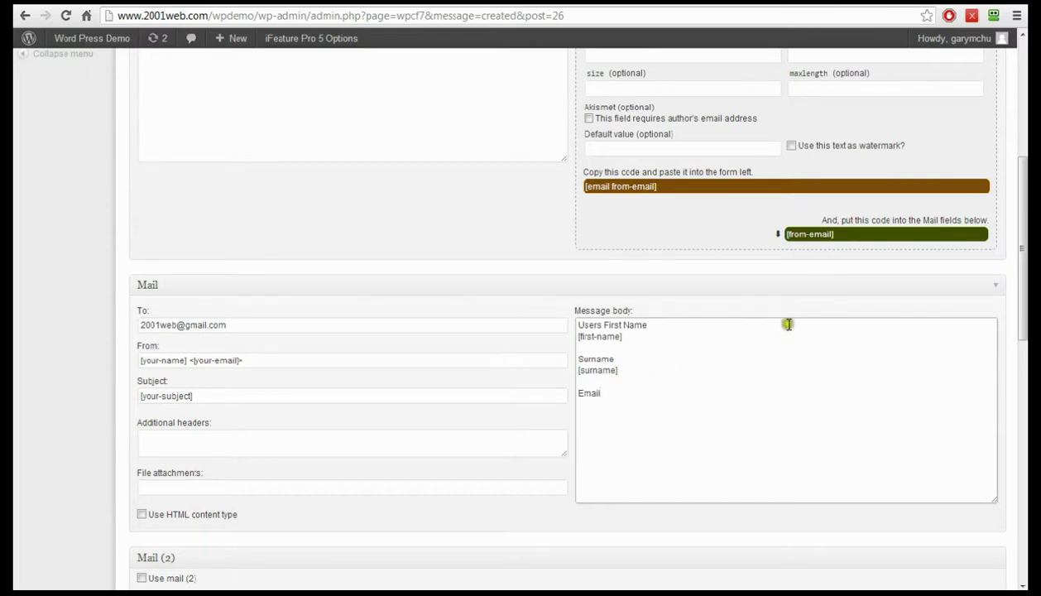
triple_click(816, 235)
left_click_drag(815, 235, 607, 423)
scroll(472, 263, "up", 2)
scroll(472, 263, "up", 2)
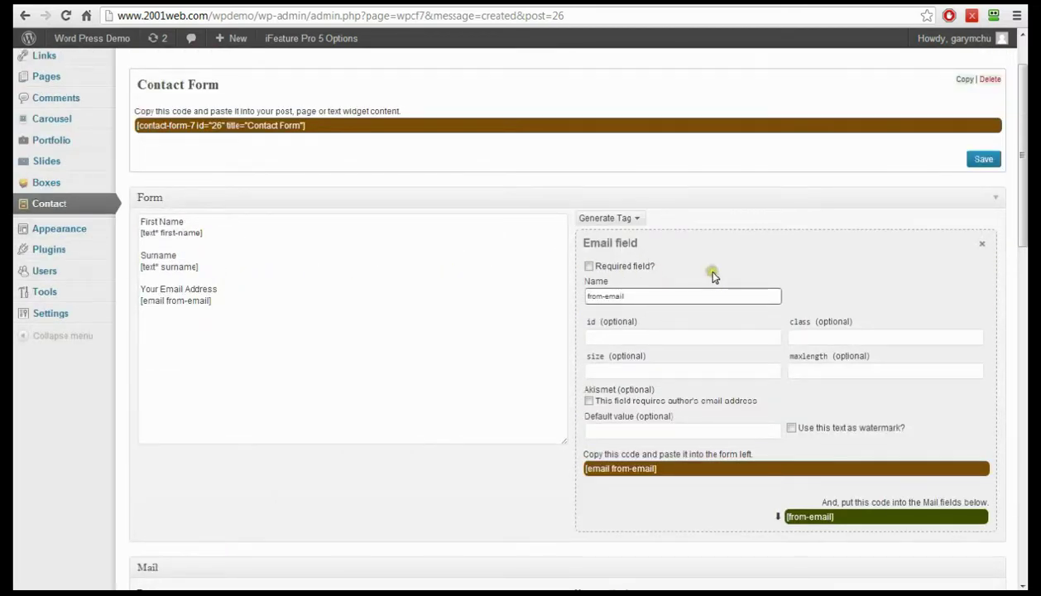
scroll(410, 303, "down", 1)
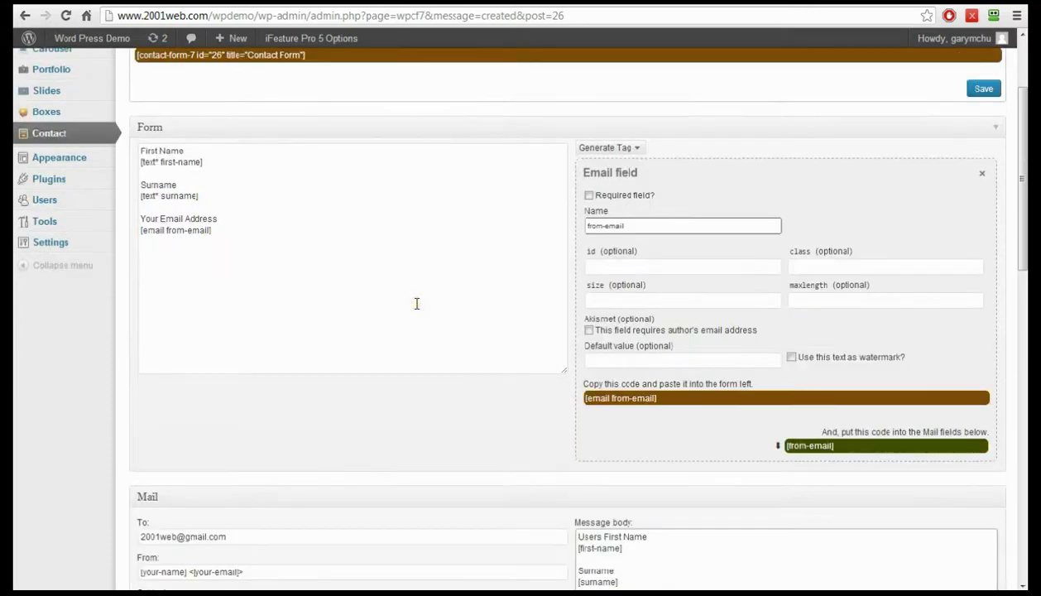
left_click(222, 247)
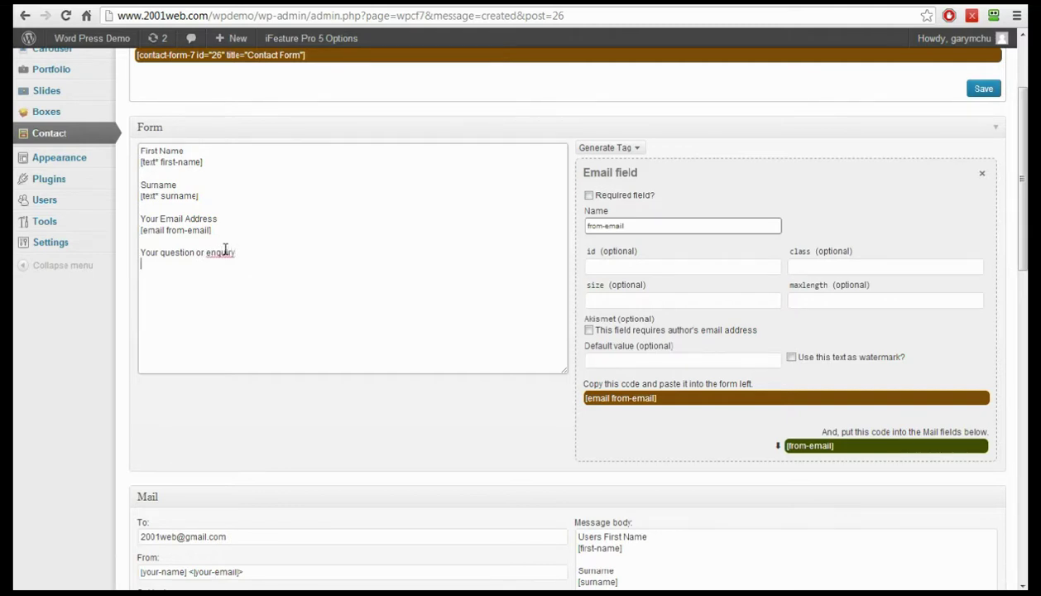
- Create a required text area named message and place [textarea* message] under 'Your question or enquiry'
left_click(278, 282)
left_click(639, 149)
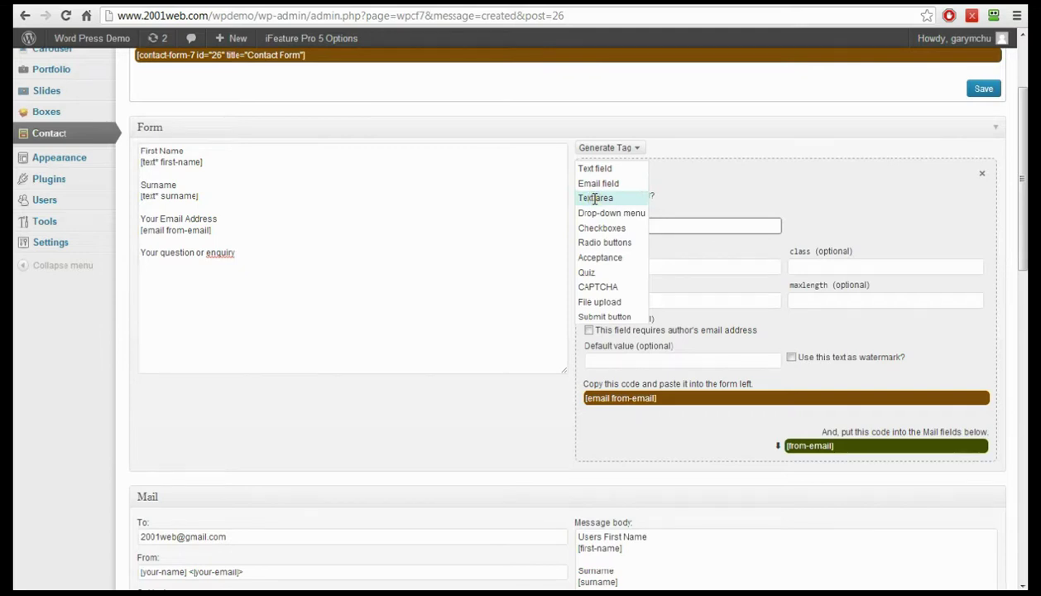
left_click(594, 199)
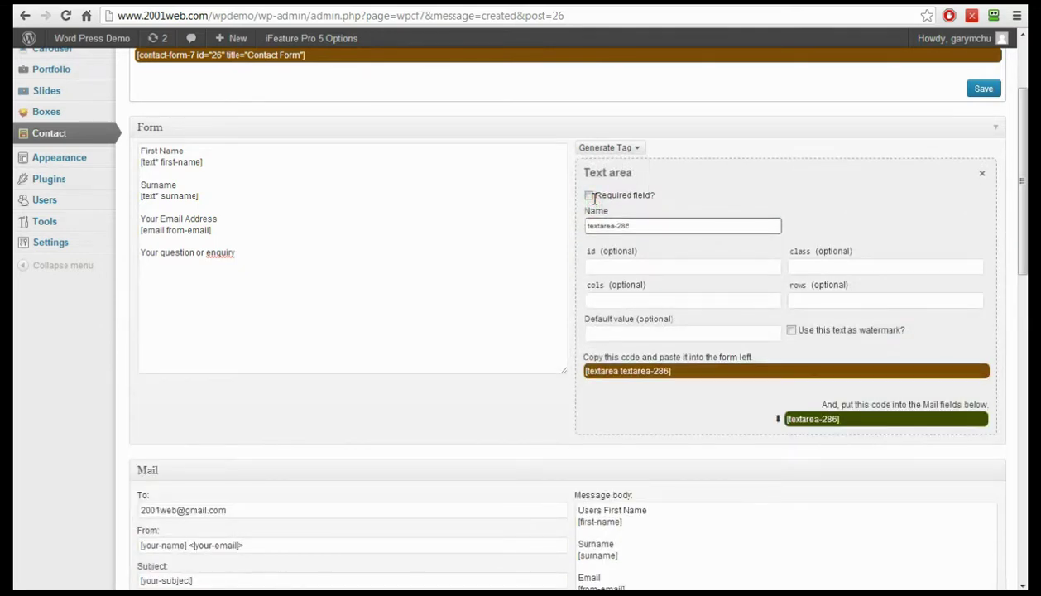
left_click(588, 196)
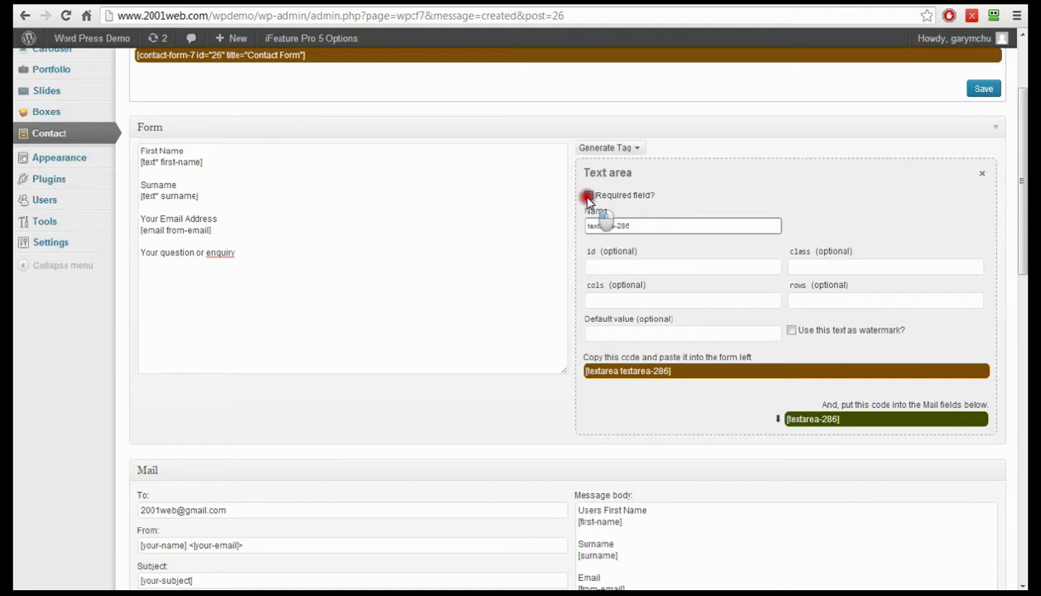
left_click(655, 222)
left_click_drag(656, 222, 562, 226)
type("message")
left_click(660, 247)
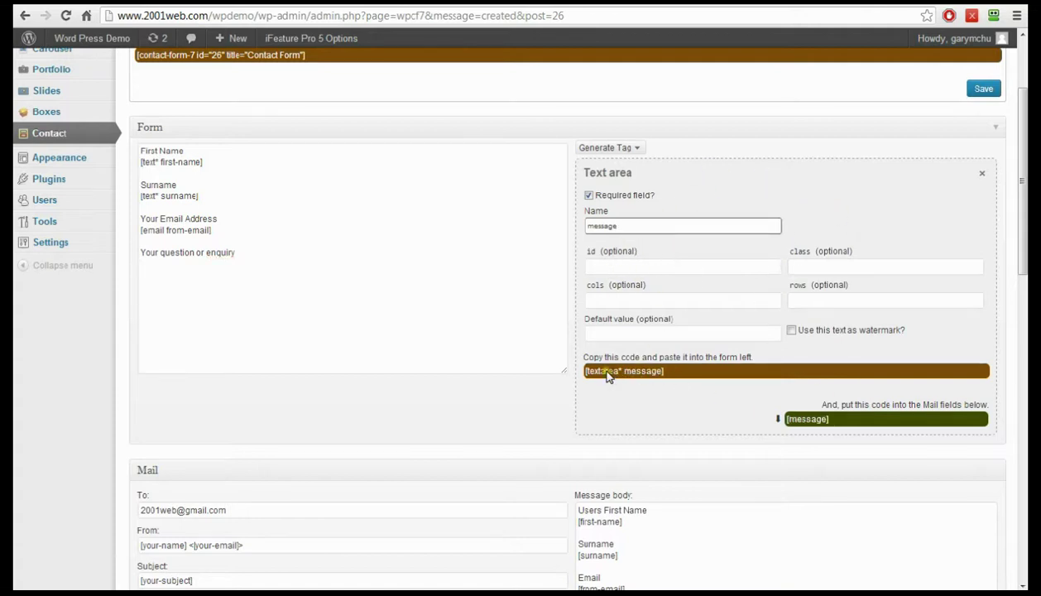
left_click_drag(607, 376, 192, 271)
- Add [message] to the mail body as Message From Visitor, then move below the form's message tag
scroll(624, 421, "down", 3)
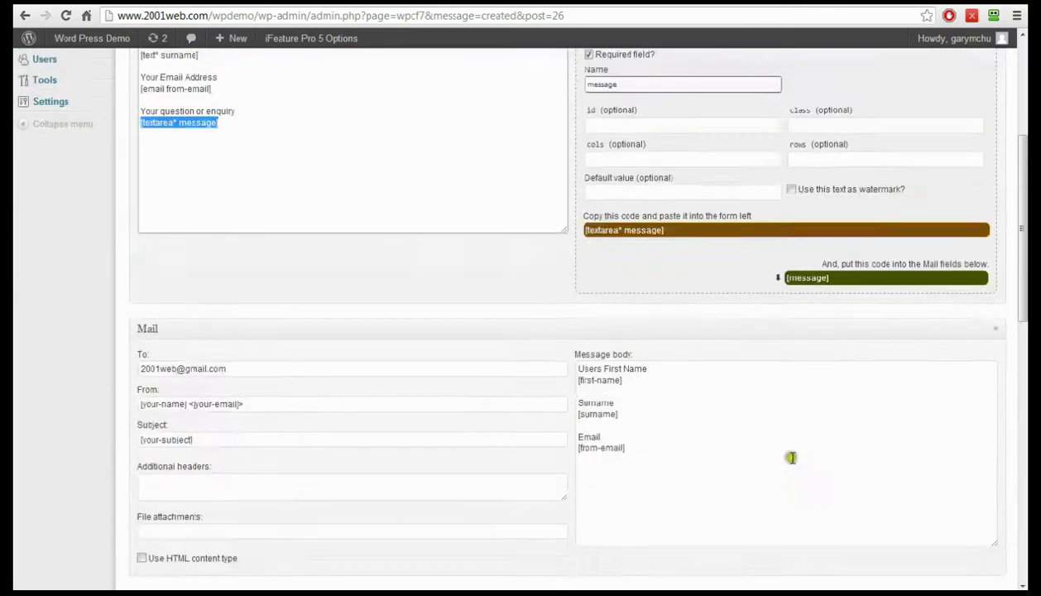
left_click(658, 395)
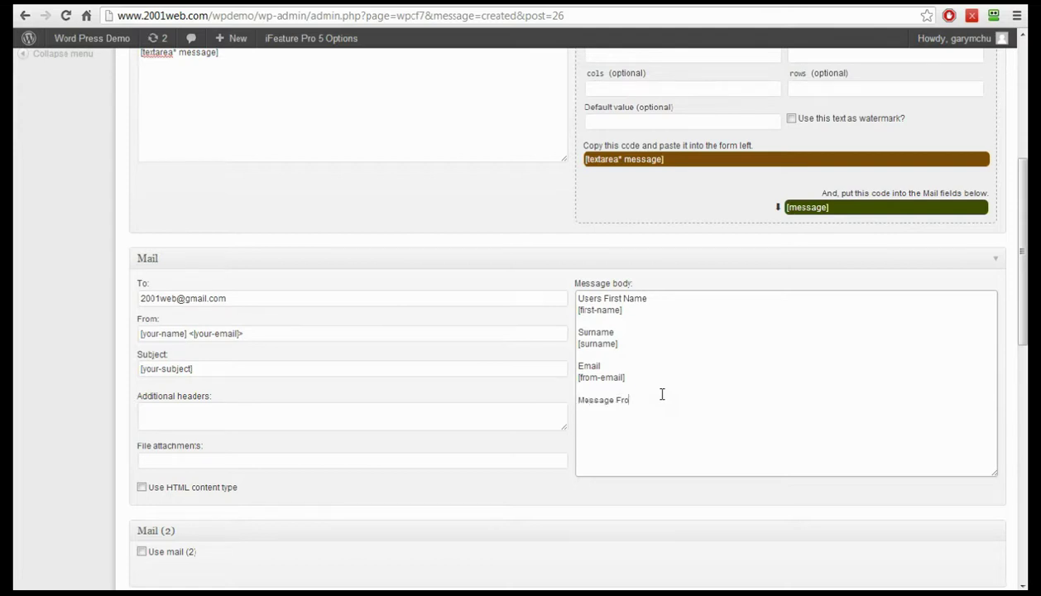
type("itor")
triple_click(786, 207)
left_click_drag(791, 207, 684, 421)
left_click_drag(1024, 322, 1025, 226)
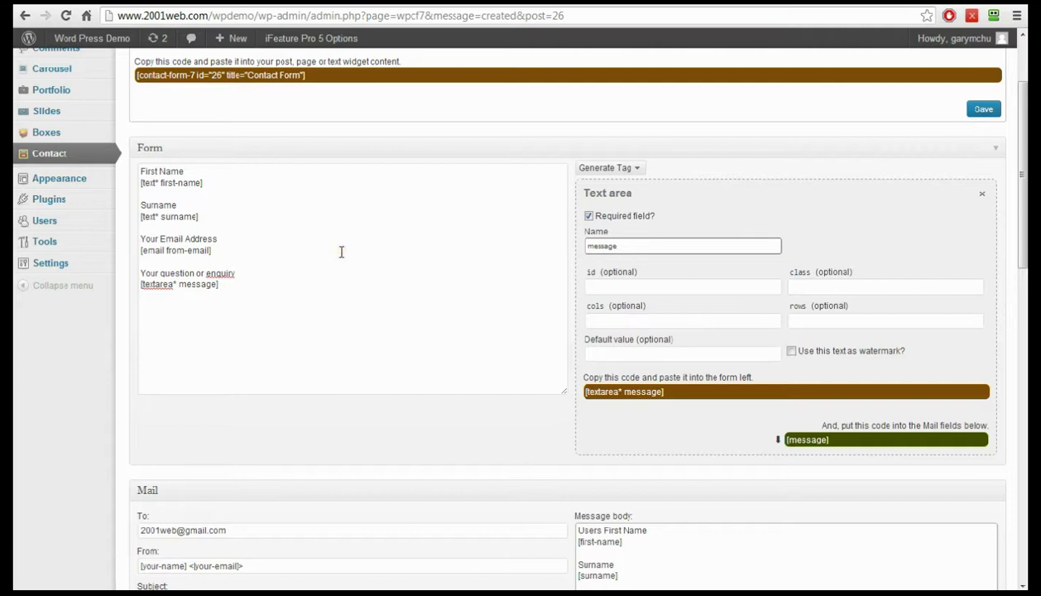
left_click(215, 312)
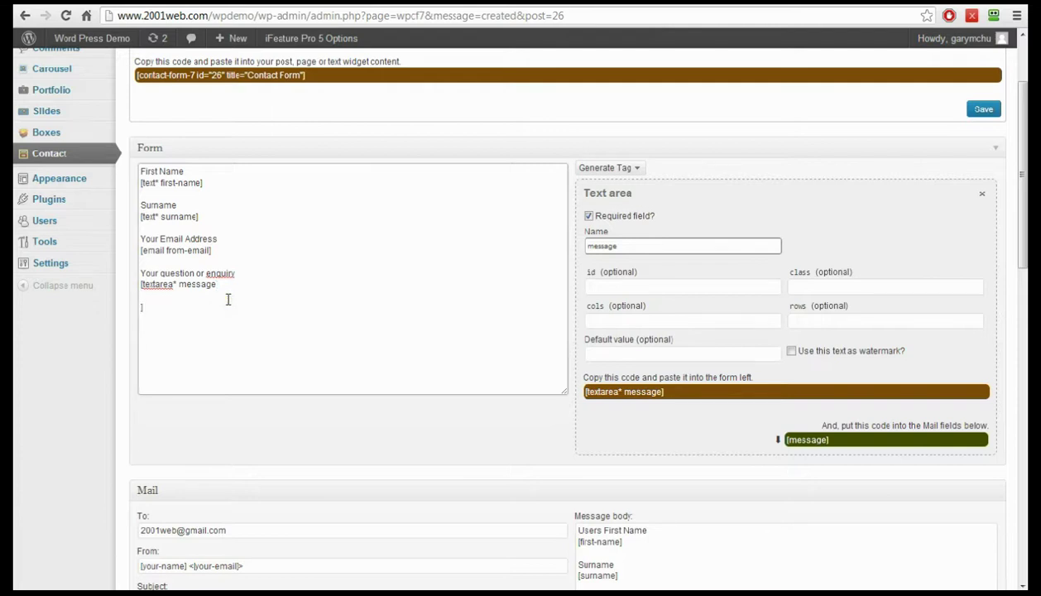
left_click(247, 298)
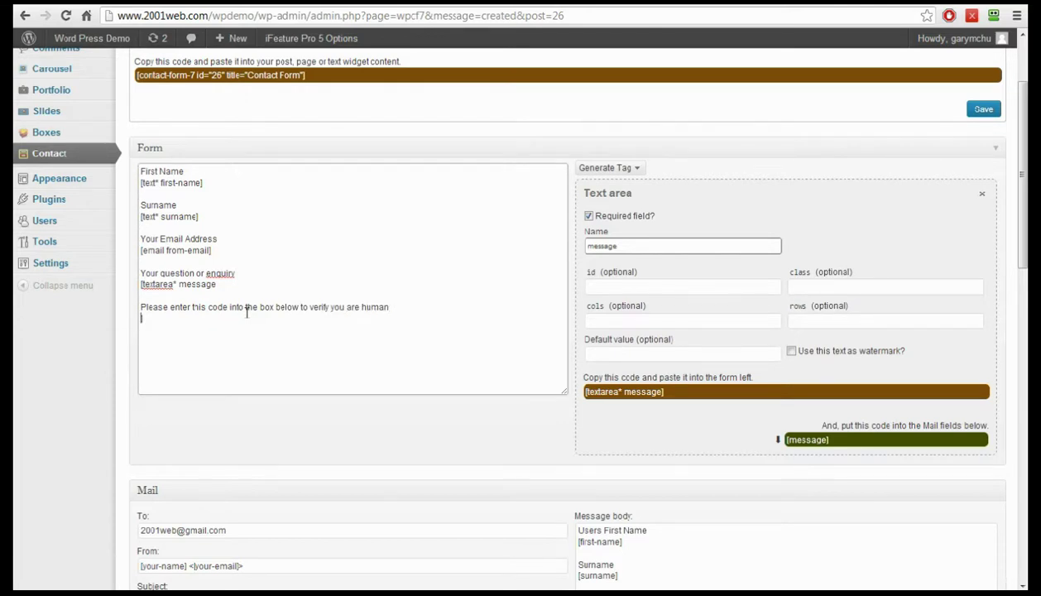
- Generate a small-size CAPTCHA and place the [captchac captcha-802 size:s] image tag in the form
left_click(632, 169)
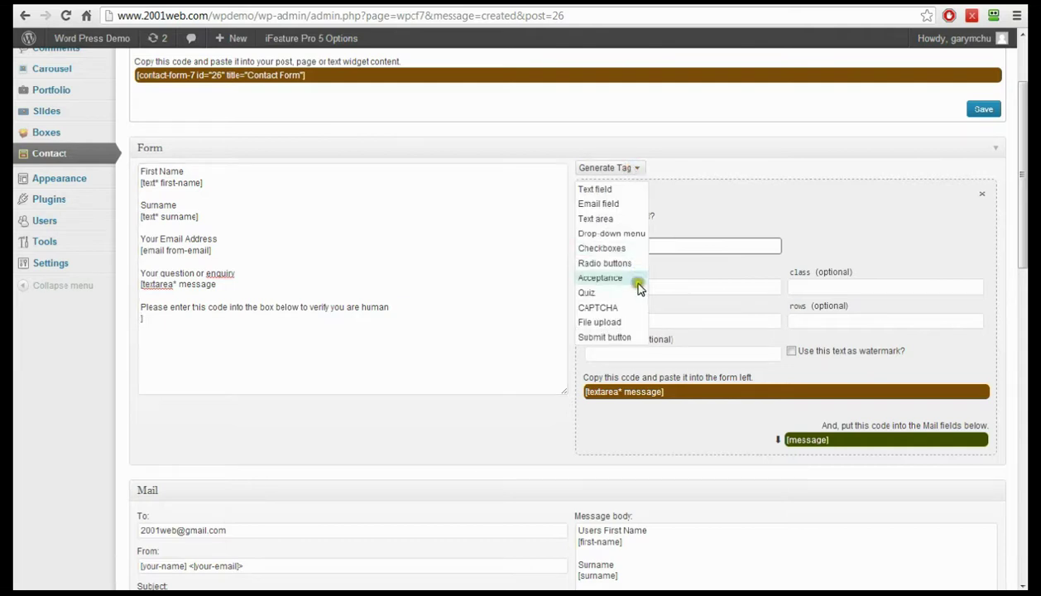
left_click(598, 309)
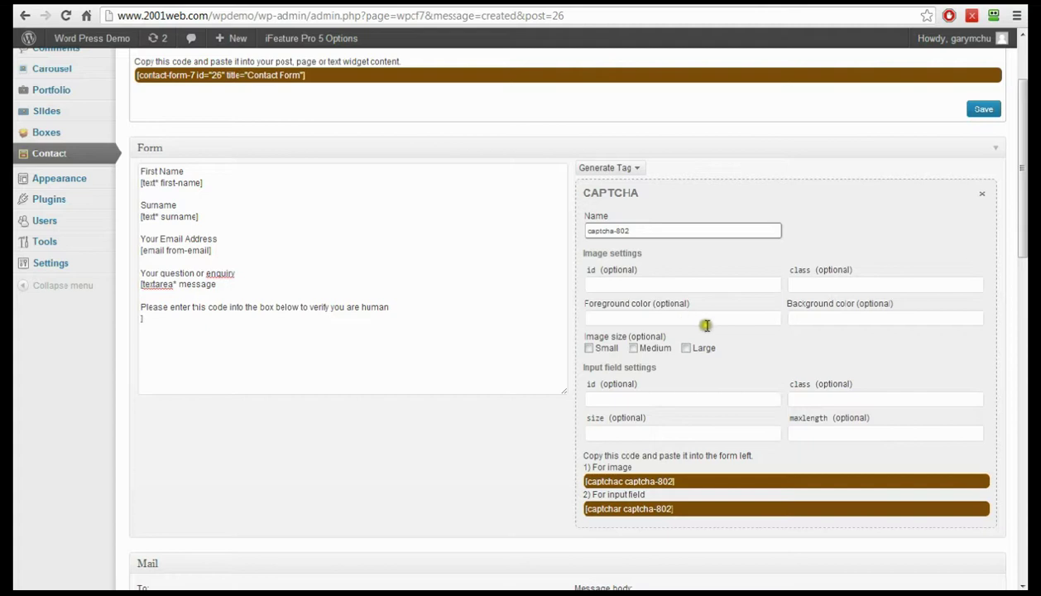
scroll(710, 343, "down", 2)
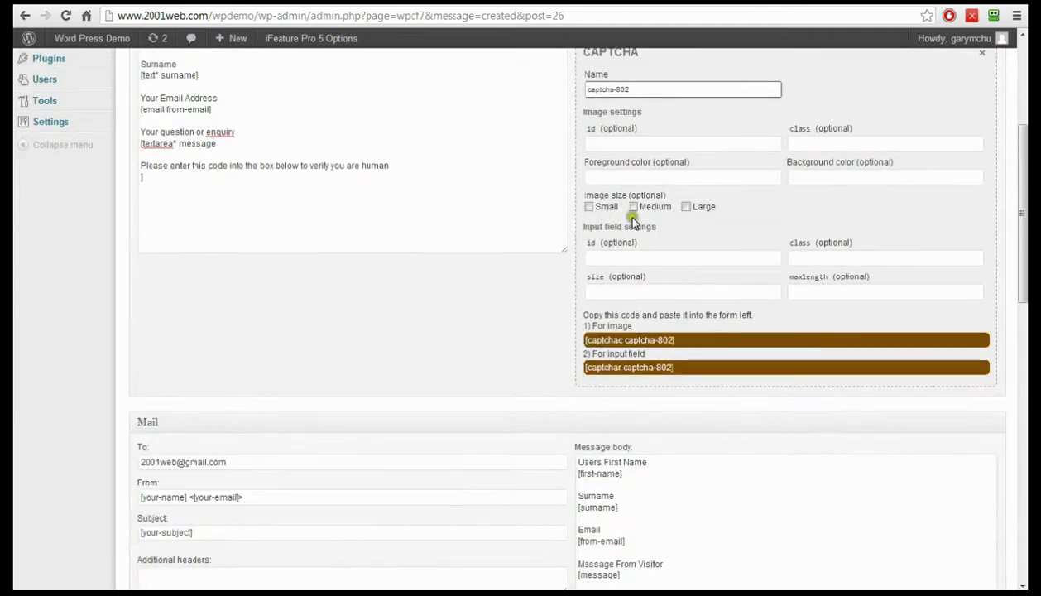
left_click(588, 207)
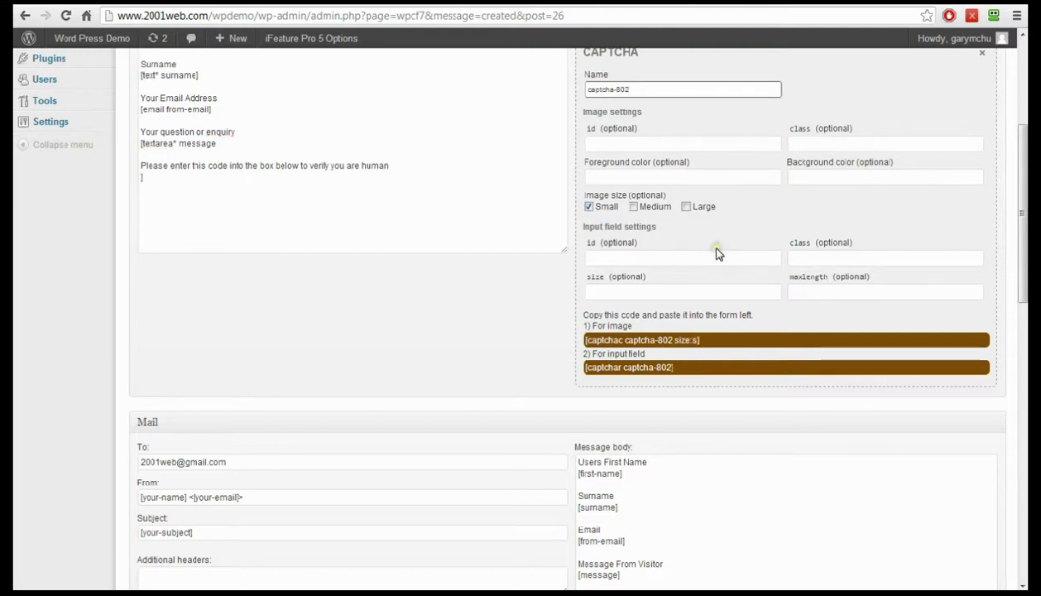
scroll(653, 310, "down", 1)
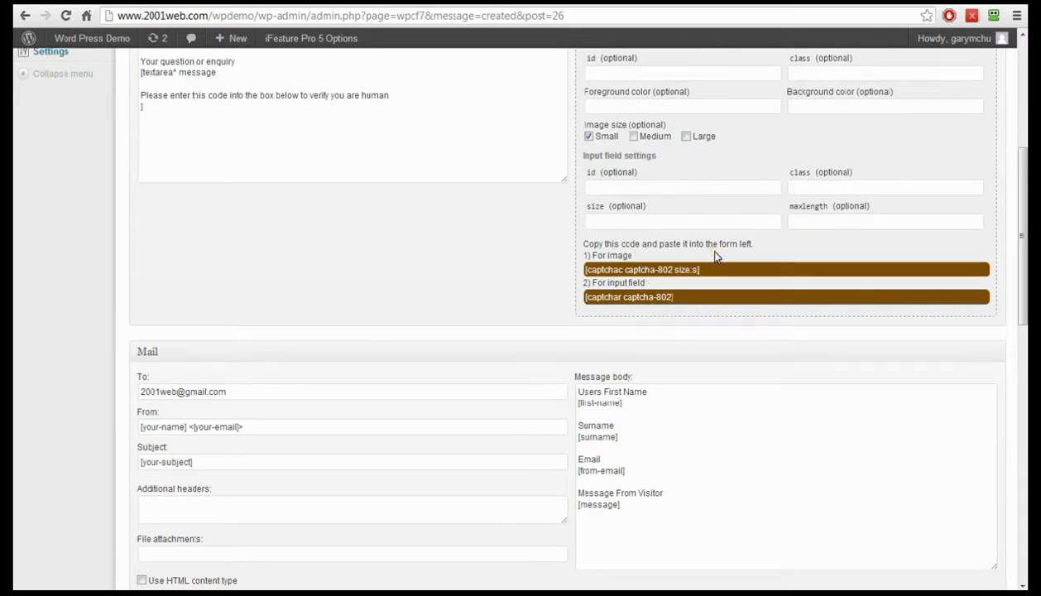
scroll(717, 258, "up", 1)
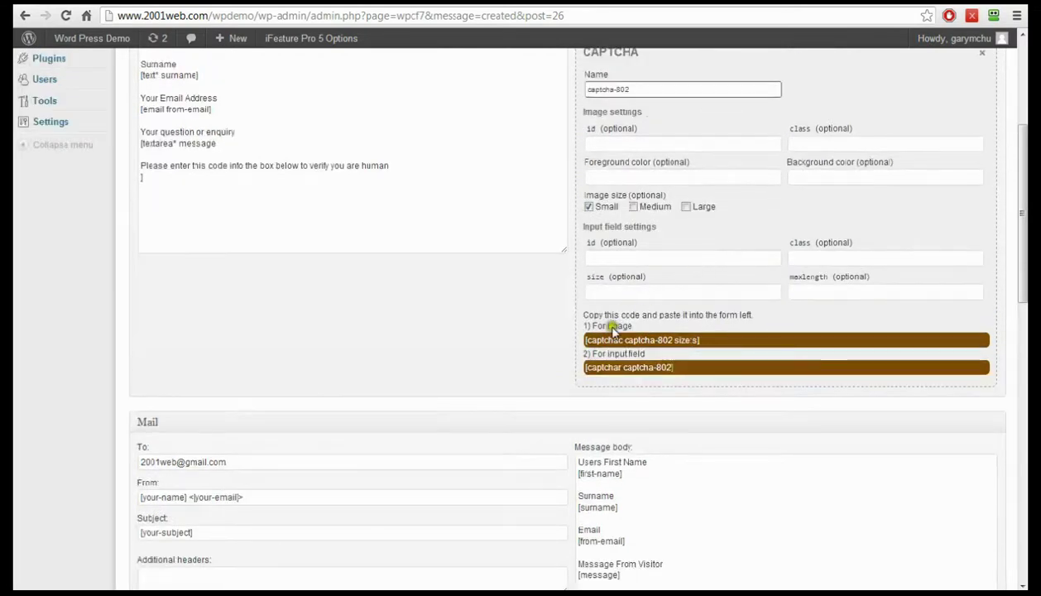
left_click(595, 341)
left_click_drag(595, 341, 159, 180)
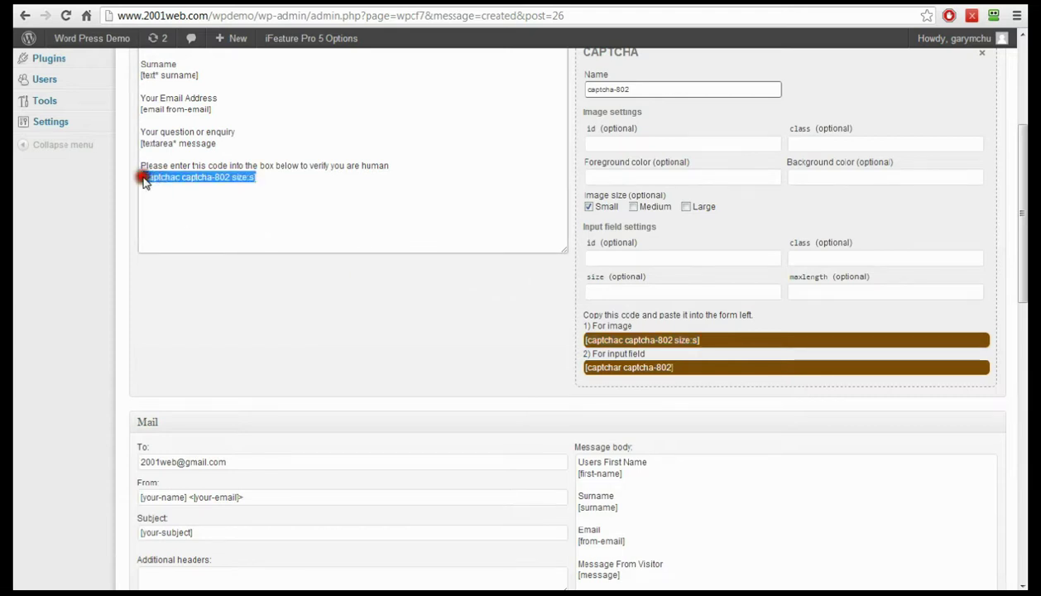
- Remove the stray character before the image tag and add [captchar captcha-802] below it
left_click(143, 180)
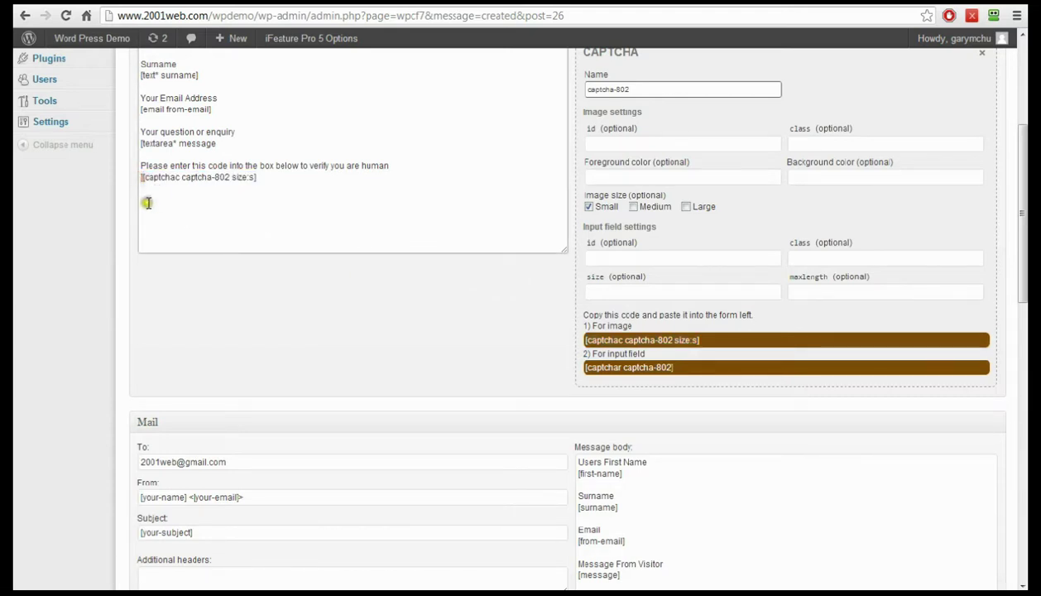
key("Delete")
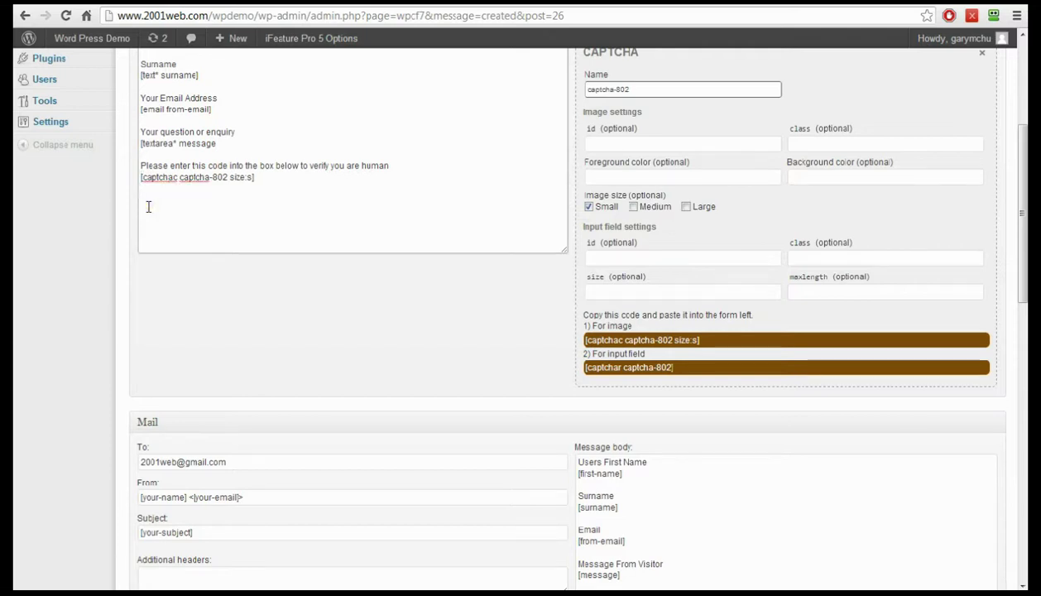
left_click(269, 180)
left_click(610, 368)
left_click_drag(609, 368, 191, 204)
left_click(240, 189)
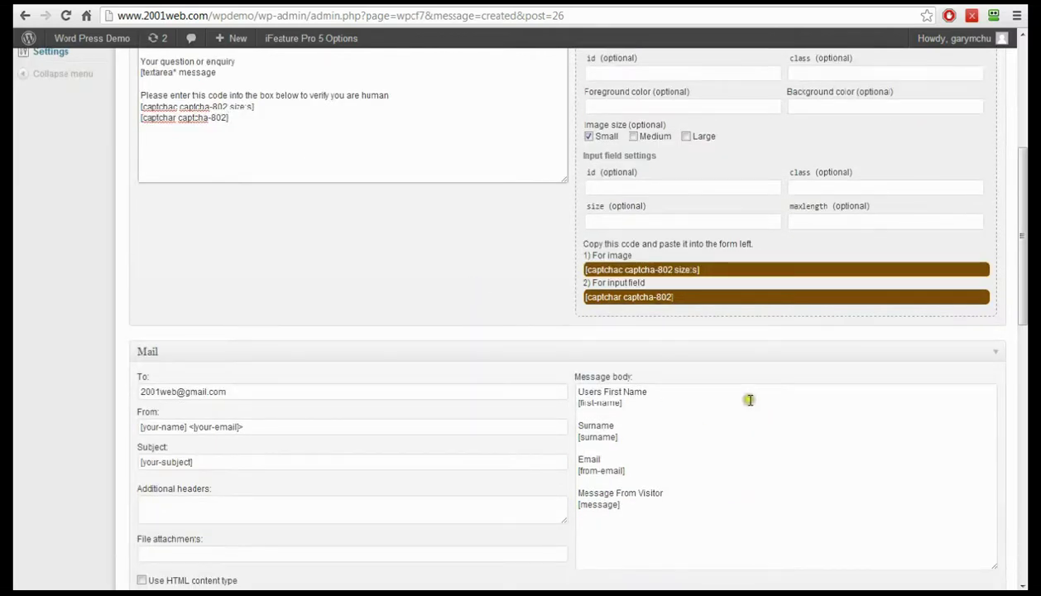
scroll(514, 275, "down", 1)
scroll(516, 273, "up", 3)
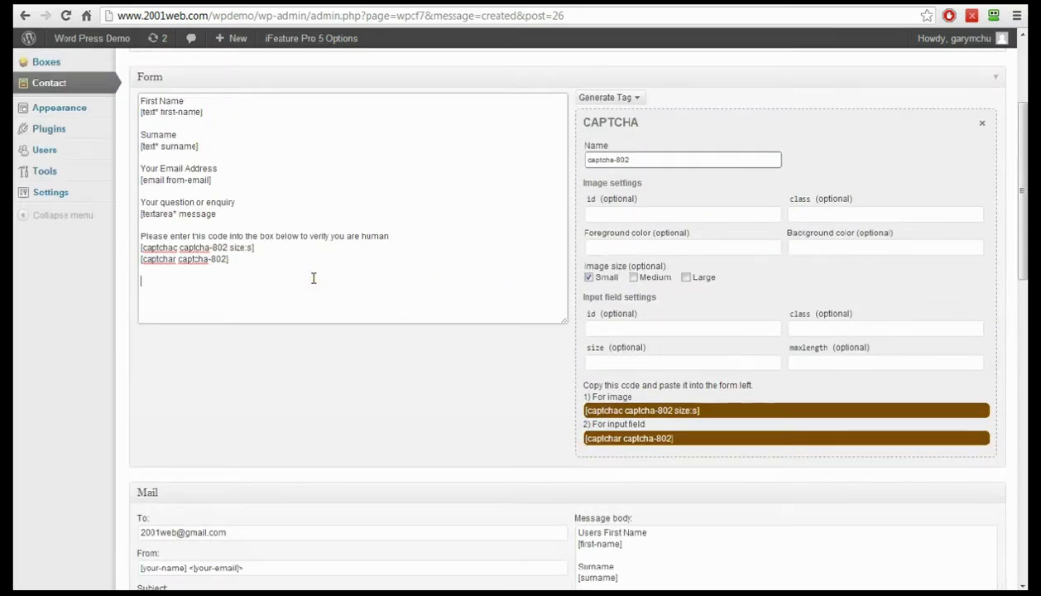
left_click(635, 97)
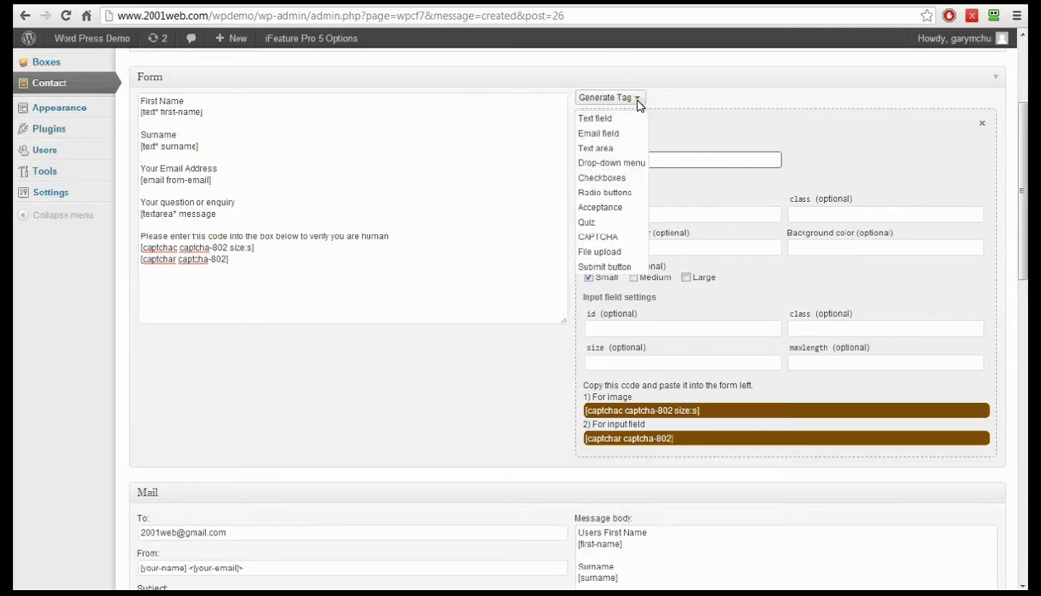
- Generate a [submit] tag and place it at the end of the form below the CAPTCHA lines
left_click(602, 268)
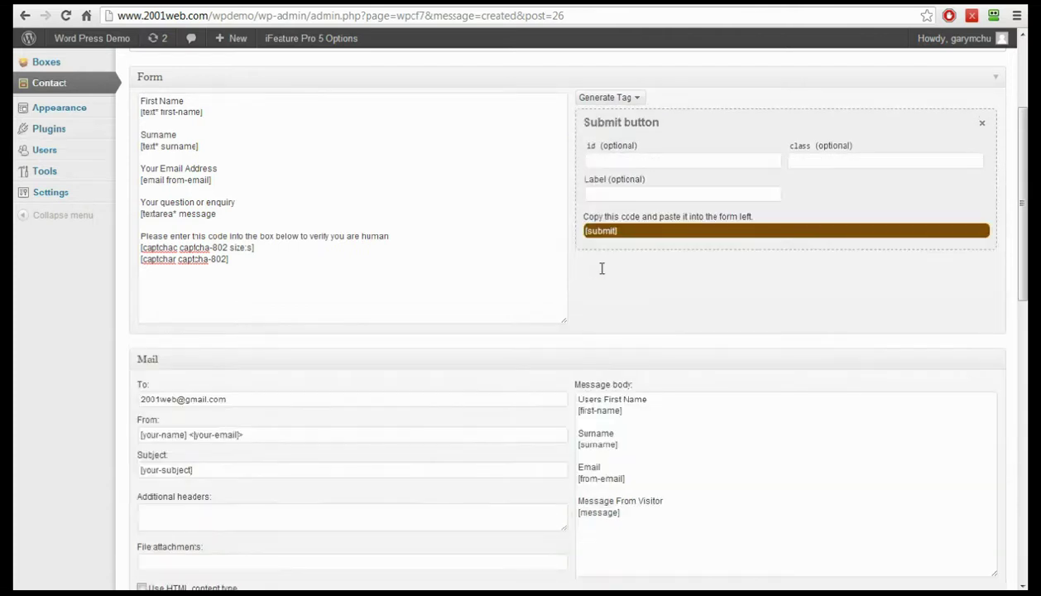
left_click(607, 233)
left_click_drag(601, 233, 313, 305)
left_click(385, 285)
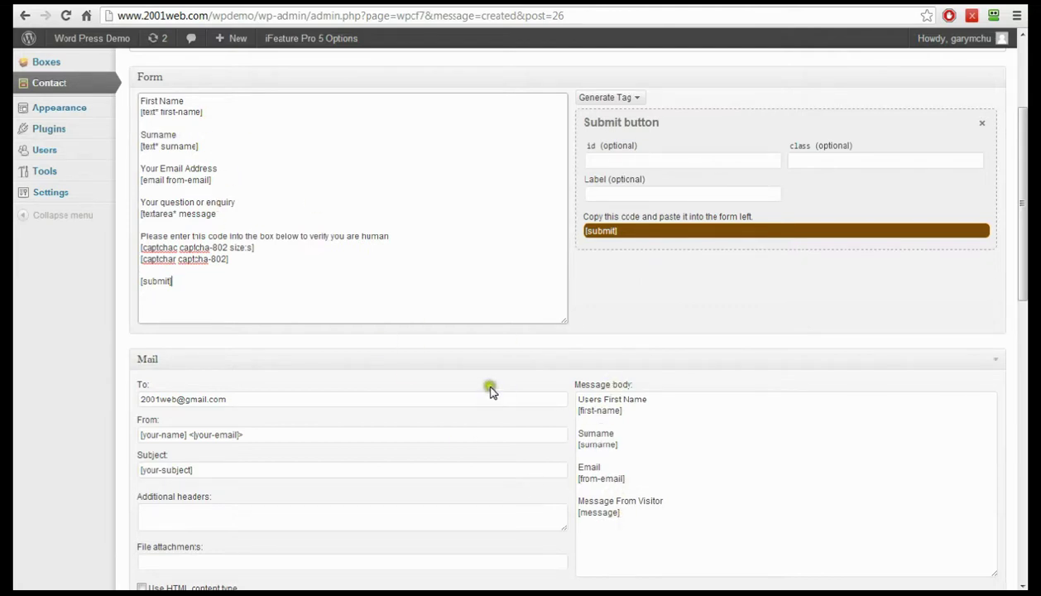
- Set mail To to the owner's address, From to 'my site .com', Subject to 'Enquiry from website'
scroll(490, 389, "down", 3)
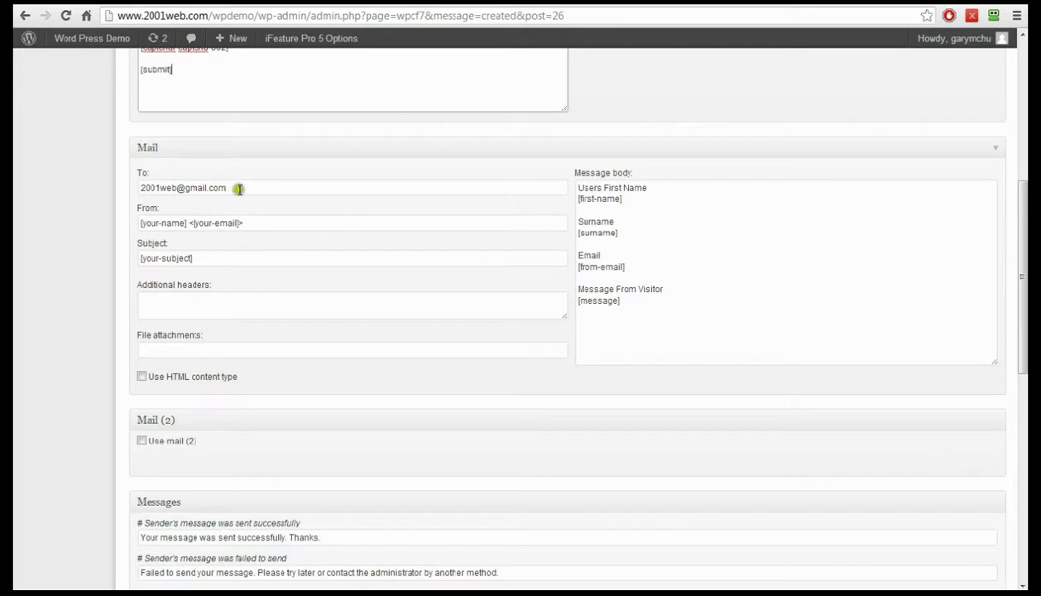
left_click_drag(239, 187, 101, 183)
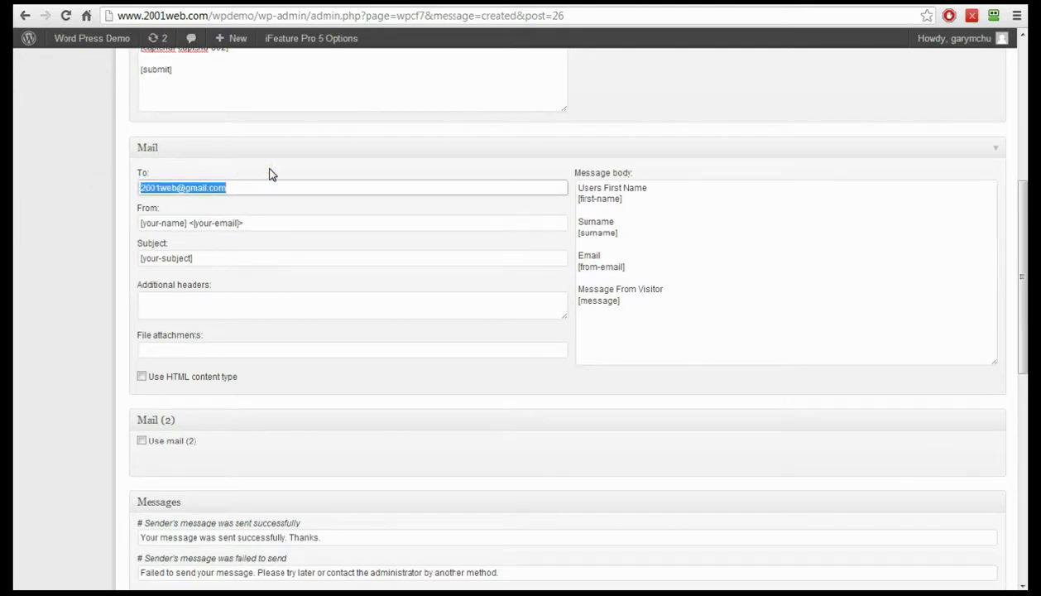
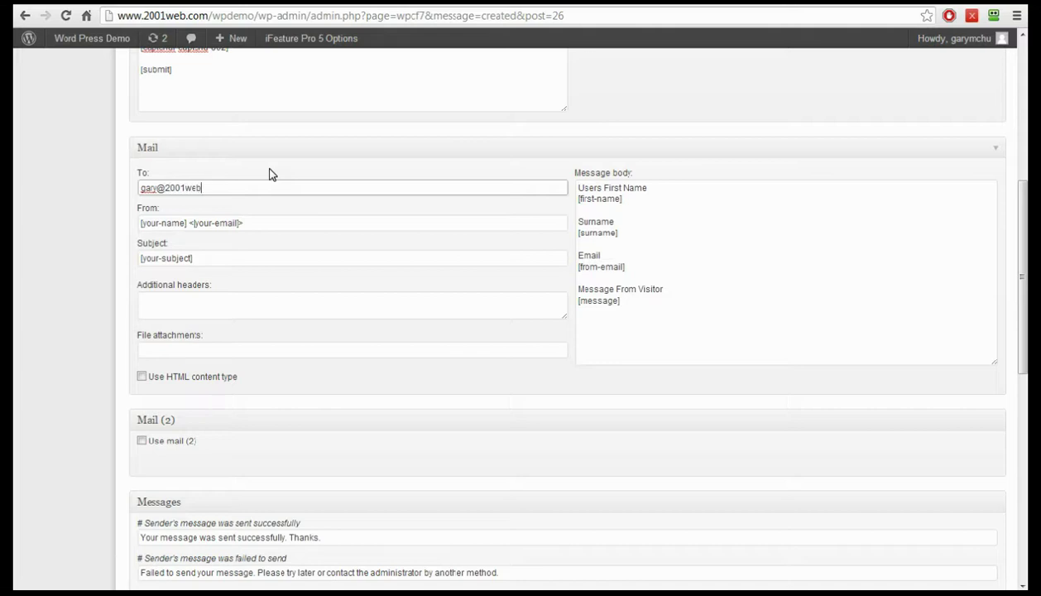
left_click(225, 187)
left_click_drag(248, 225, 97, 220)
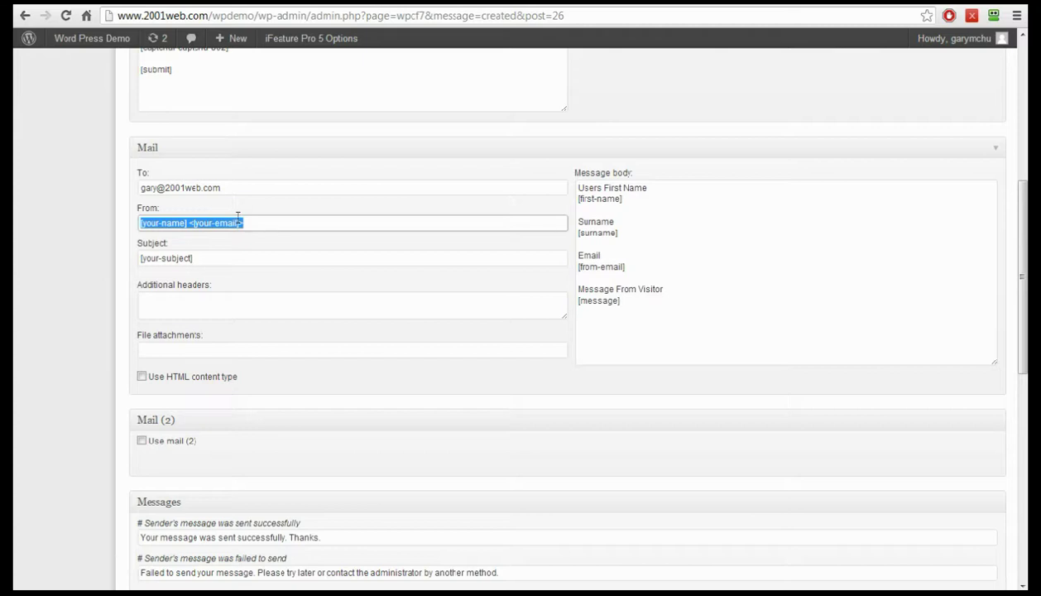
type("my site .com")
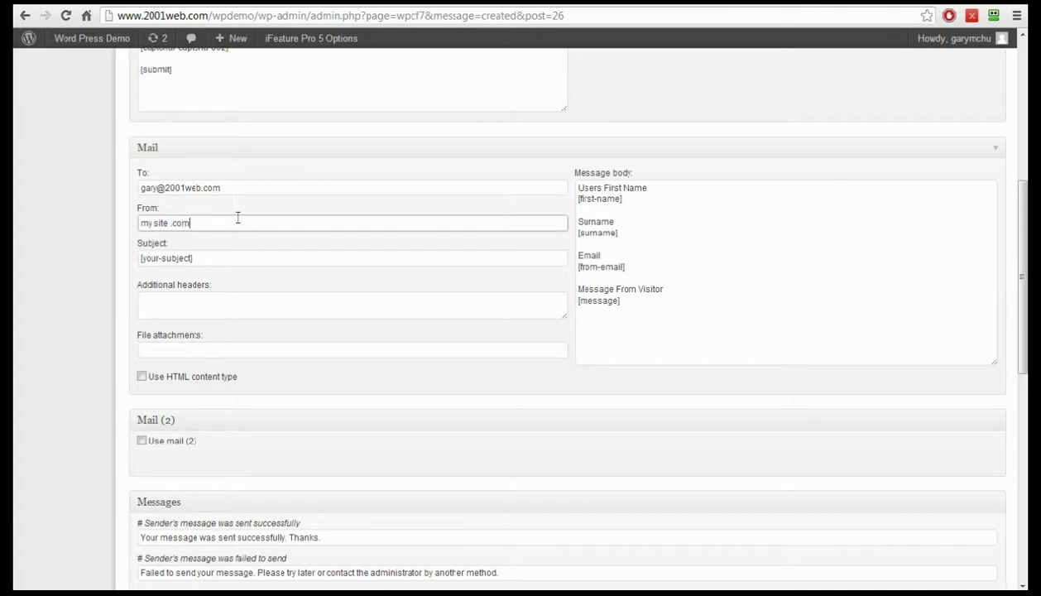
left_click_drag(208, 260, 87, 261)
type("Enquiry from website")
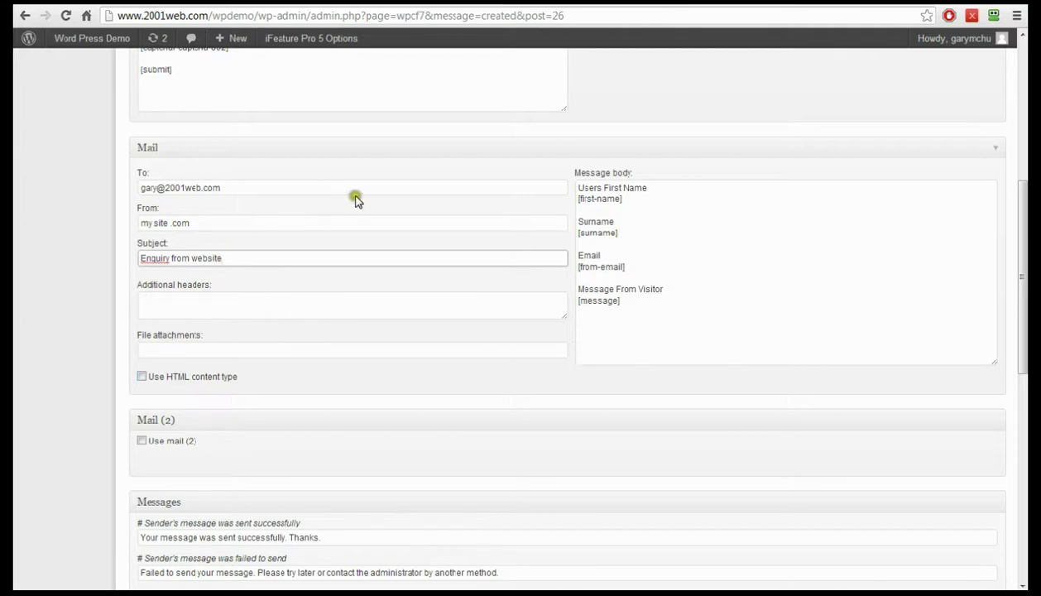
scroll(314, 413, "down", 3)
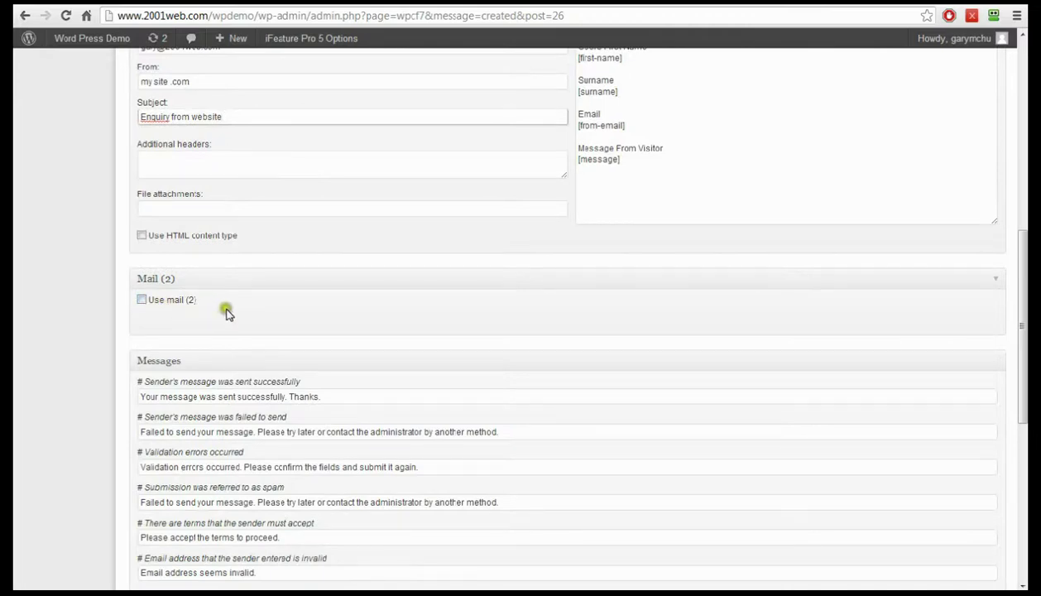
scroll(280, 319, "up", 1)
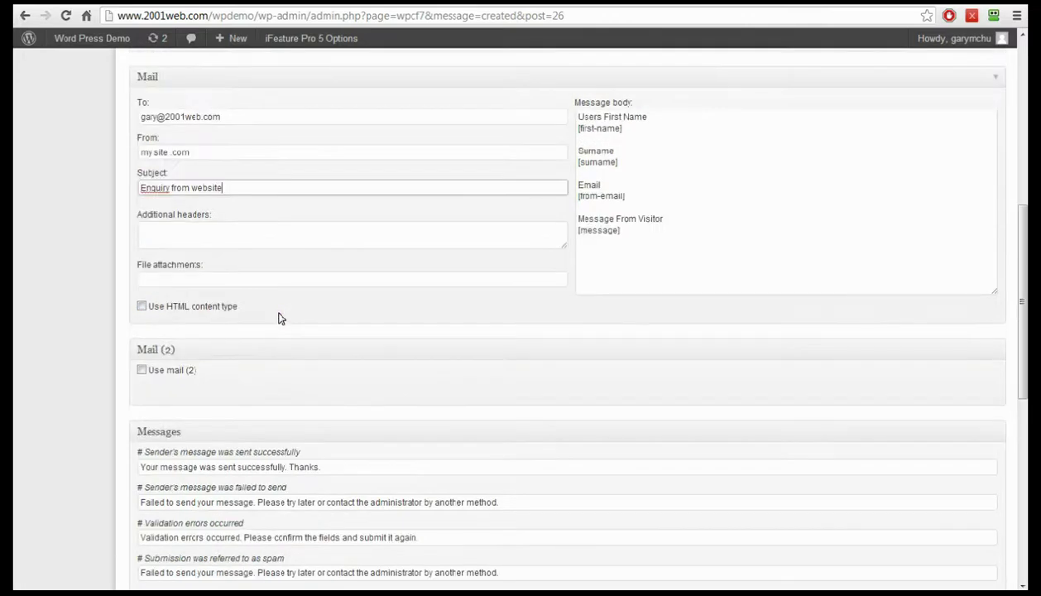
scroll(280, 319, "down", 3)
scroll(280, 319, "down", 1)
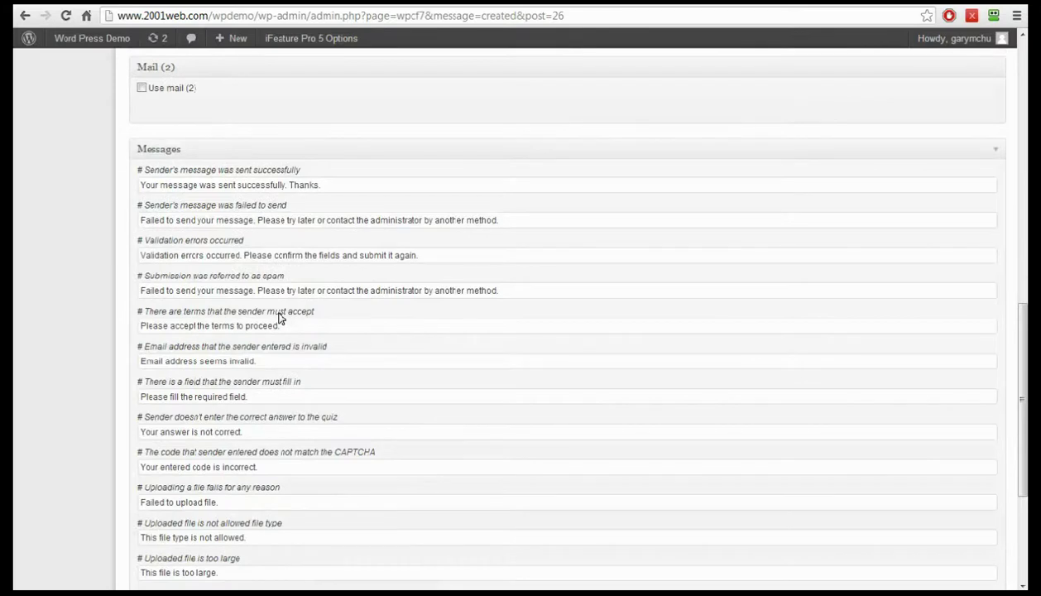
scroll(280, 319, "down", 1)
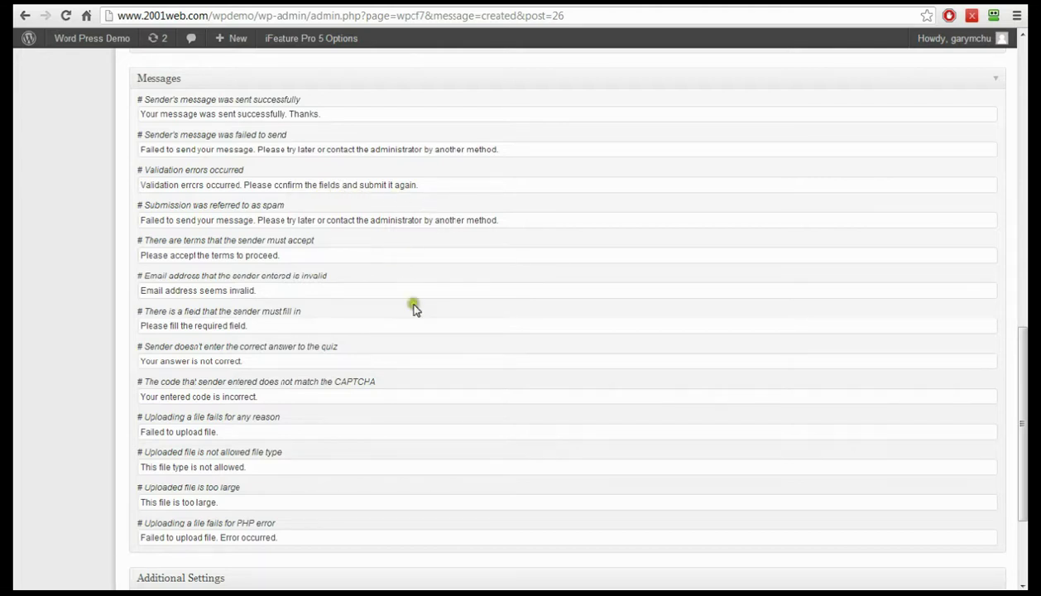
scroll(414, 306, "down", 3)
scroll(414, 309, "up", 15)
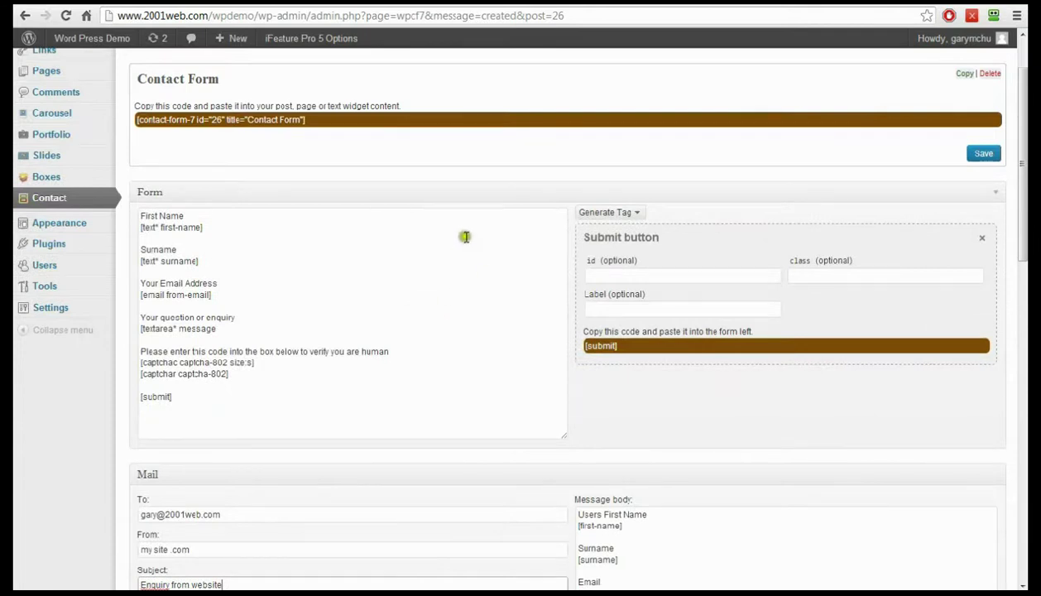
- Save Contact Form, copy its shortcode, and go to the Pages list
left_click(984, 156)
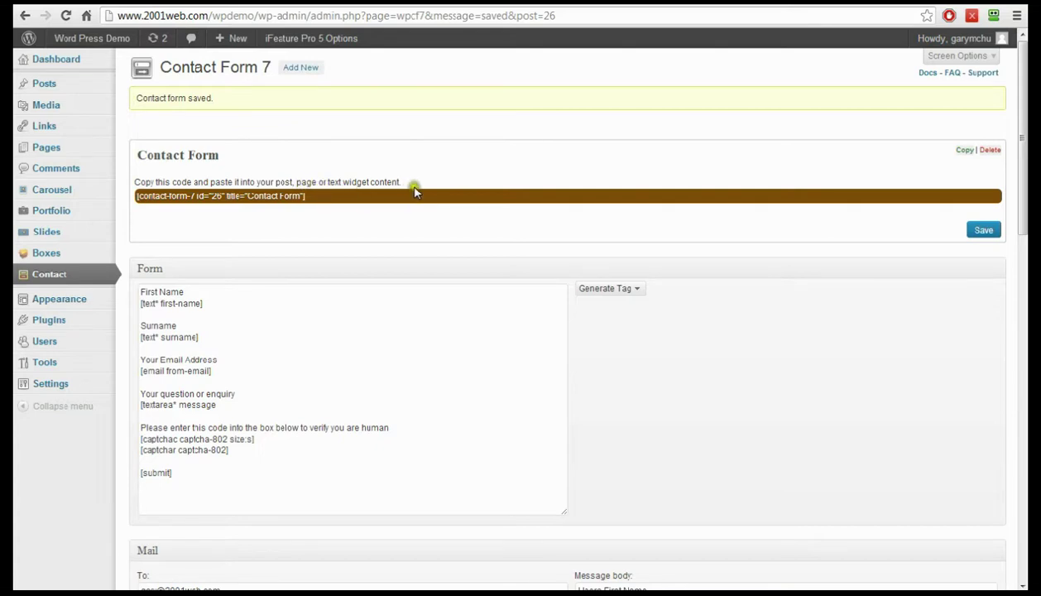
left_click_drag(132, 195, 302, 214)
right_click(281, 200)
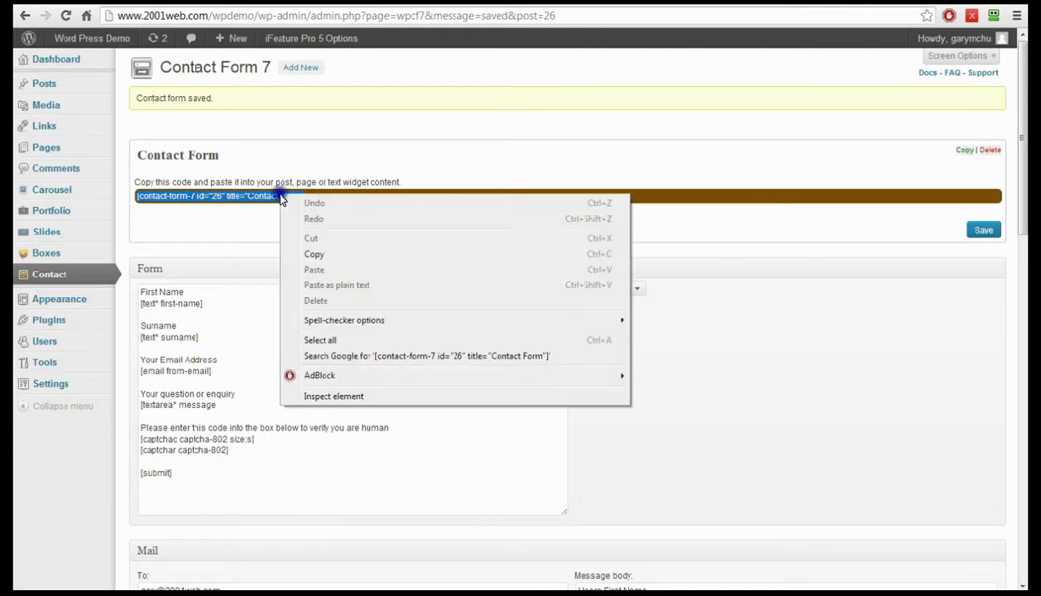
left_click(315, 254)
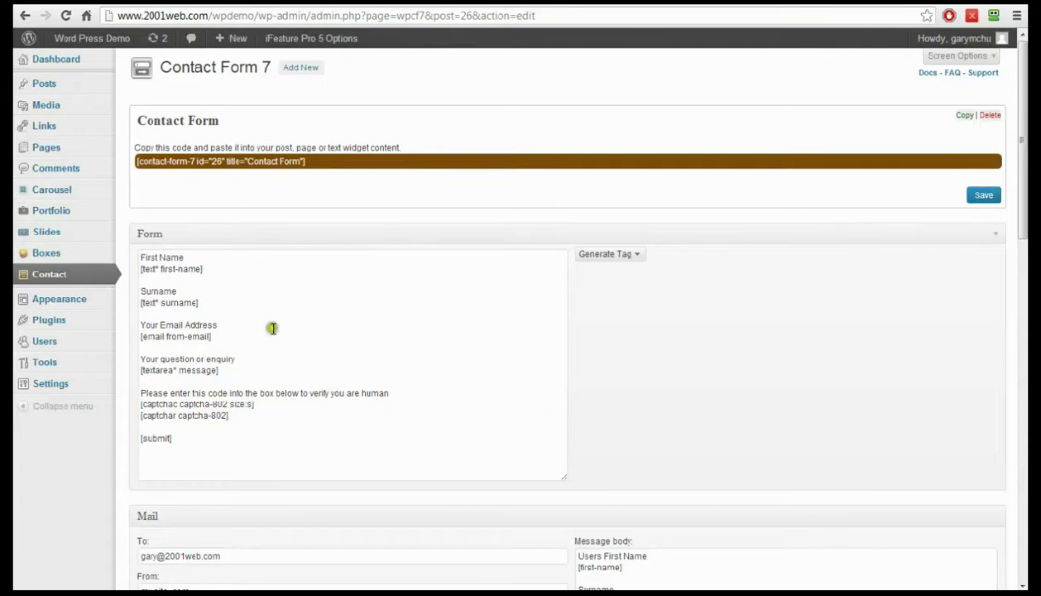
left_click(45, 149)
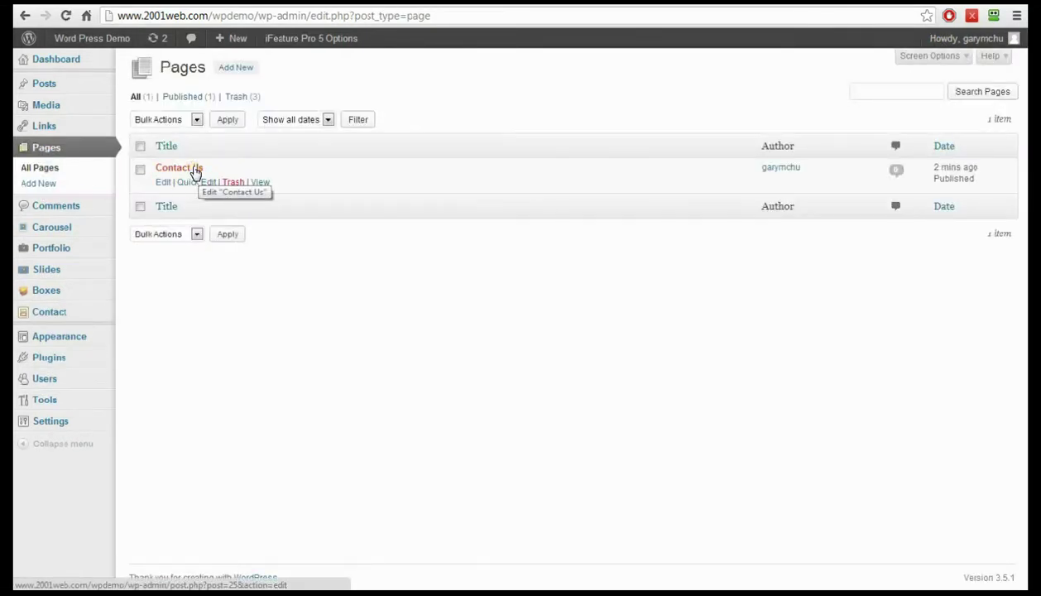
- Write two intro lines on Contact Us, paste [contact-form-7 id="26" title="Contact Form"] below, and update
left_click(194, 169)
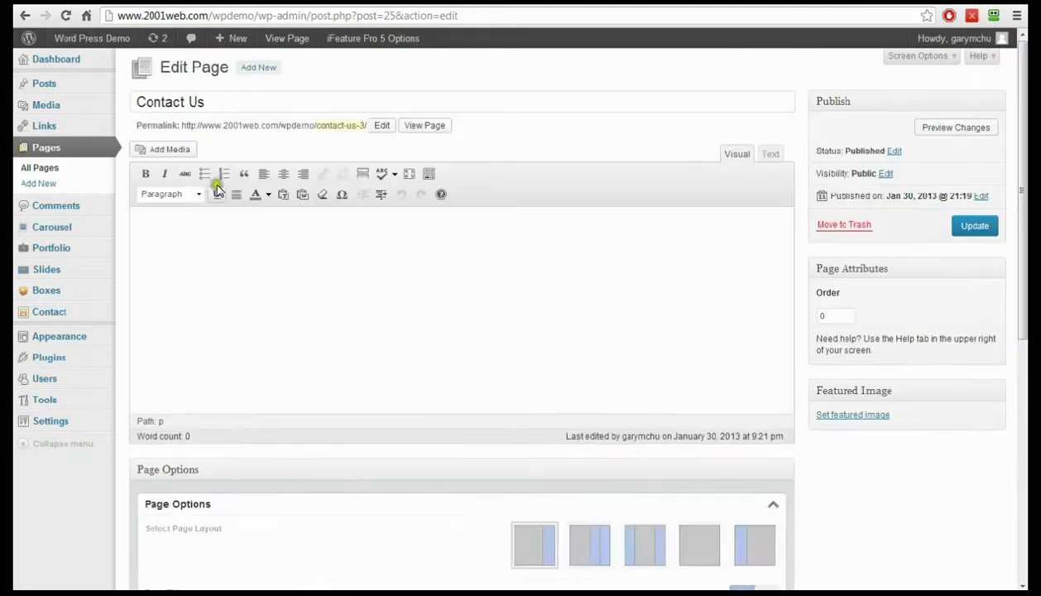
left_click(188, 234)
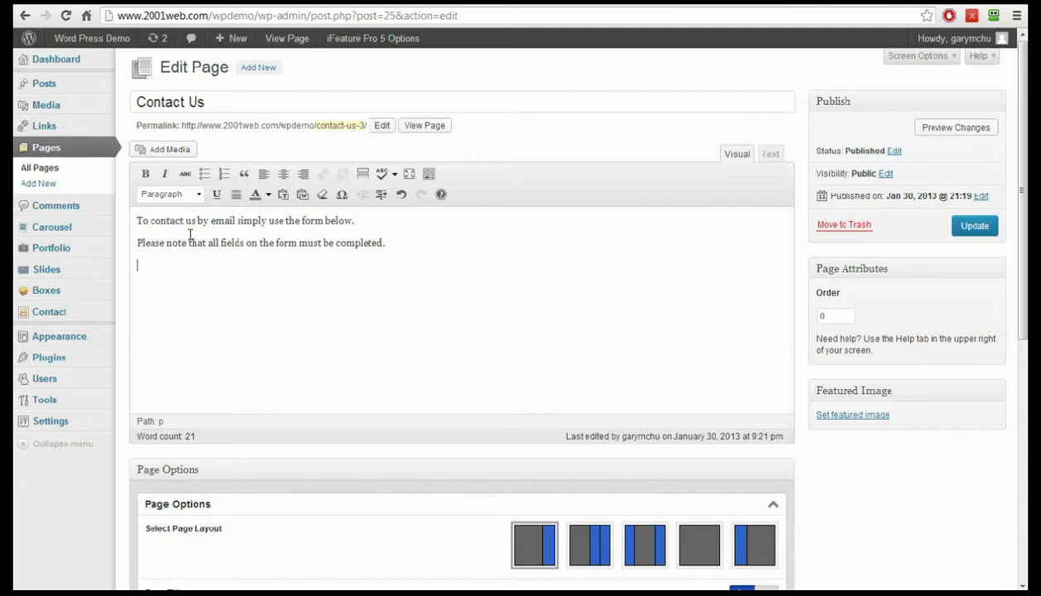
right_click(145, 266)
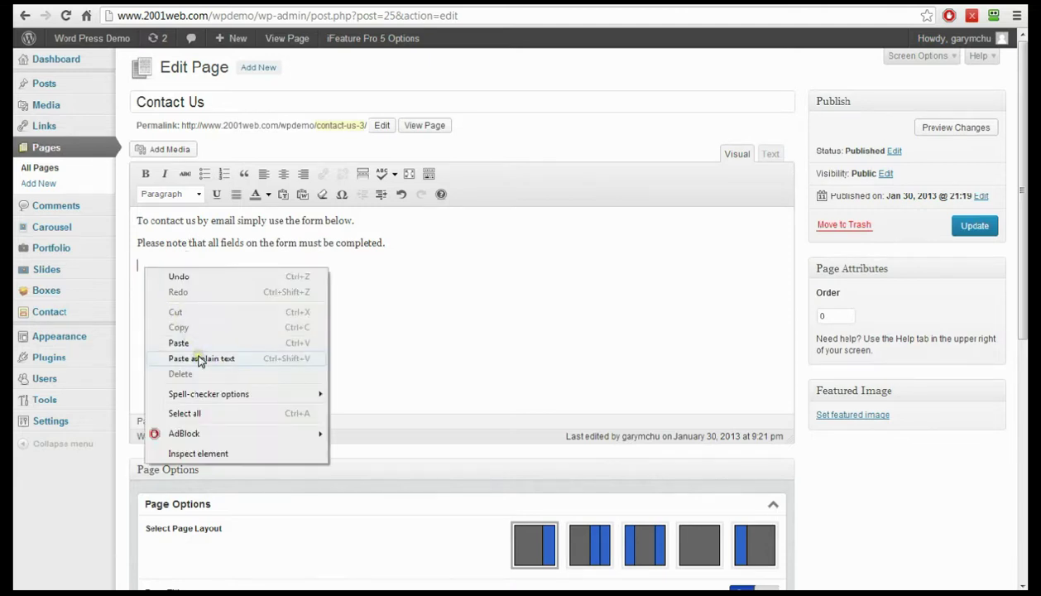
left_click(198, 344)
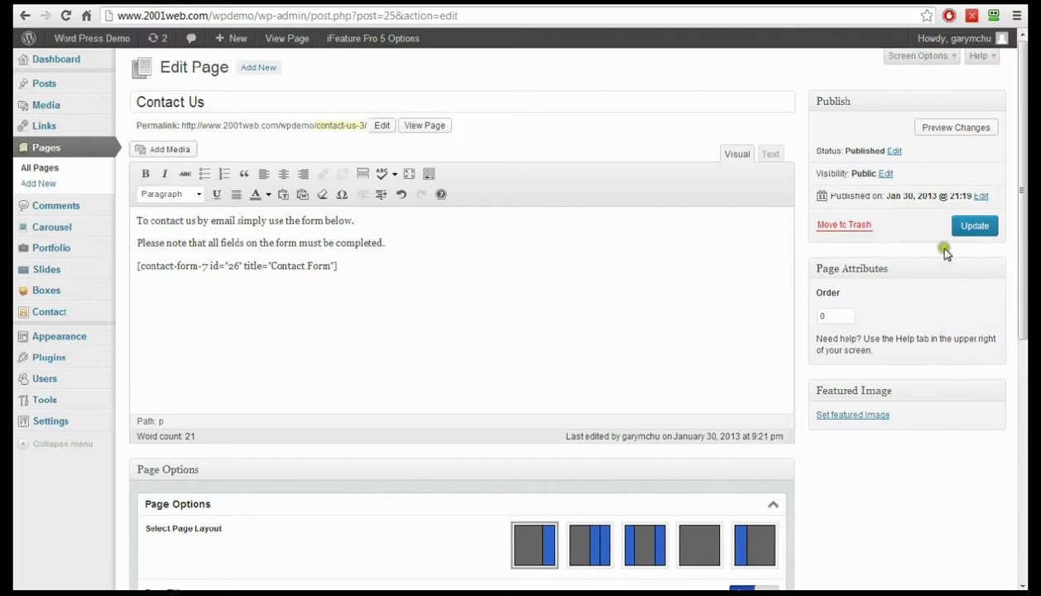
left_click(973, 227)
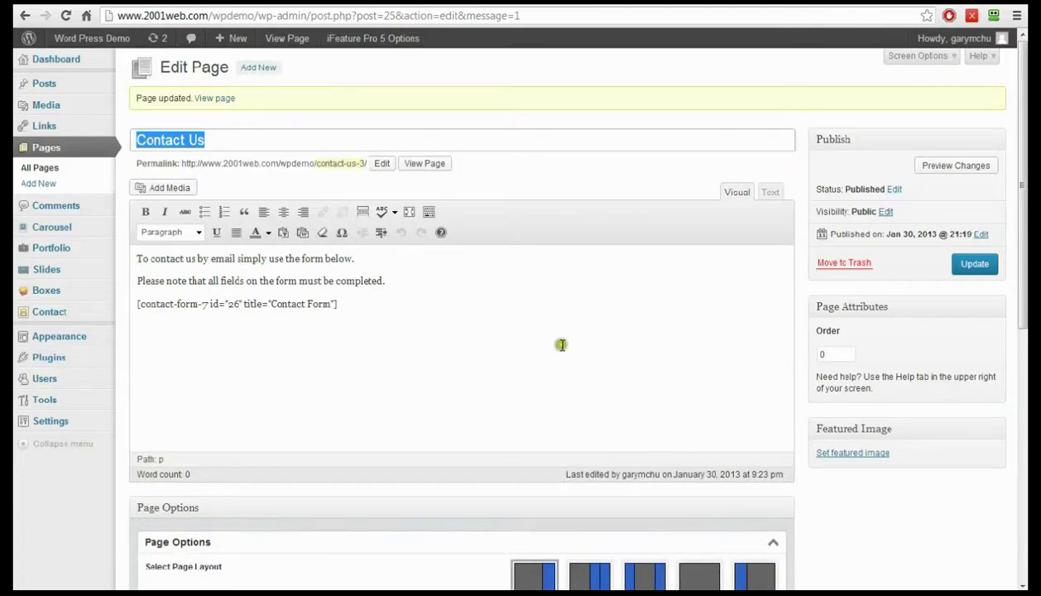
mouse_move(72, 40)
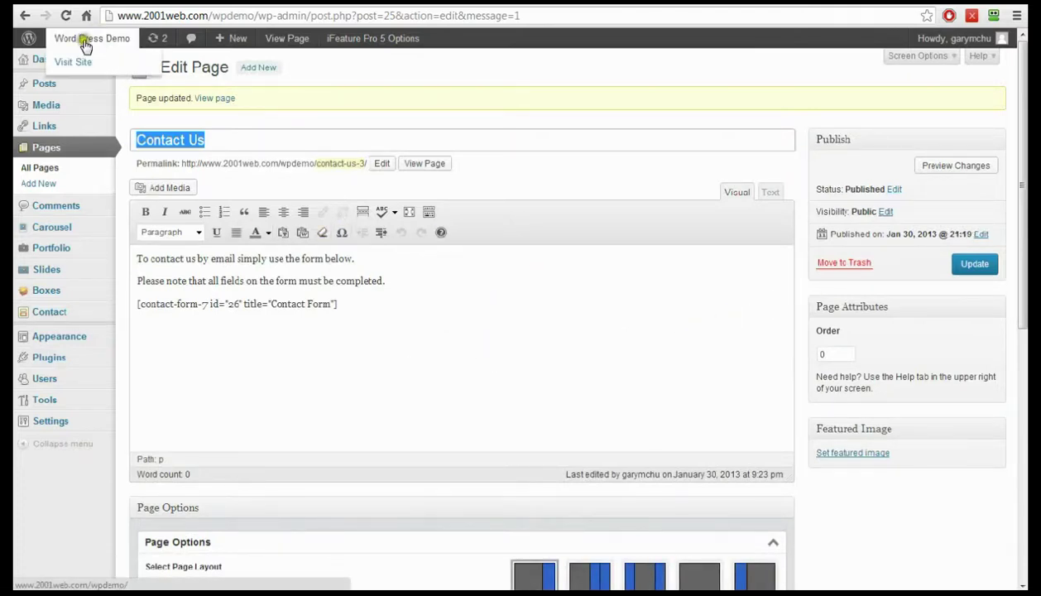
- View the live Contact Us page via Word Press Demo and widen the enquiry box
left_click(74, 42)
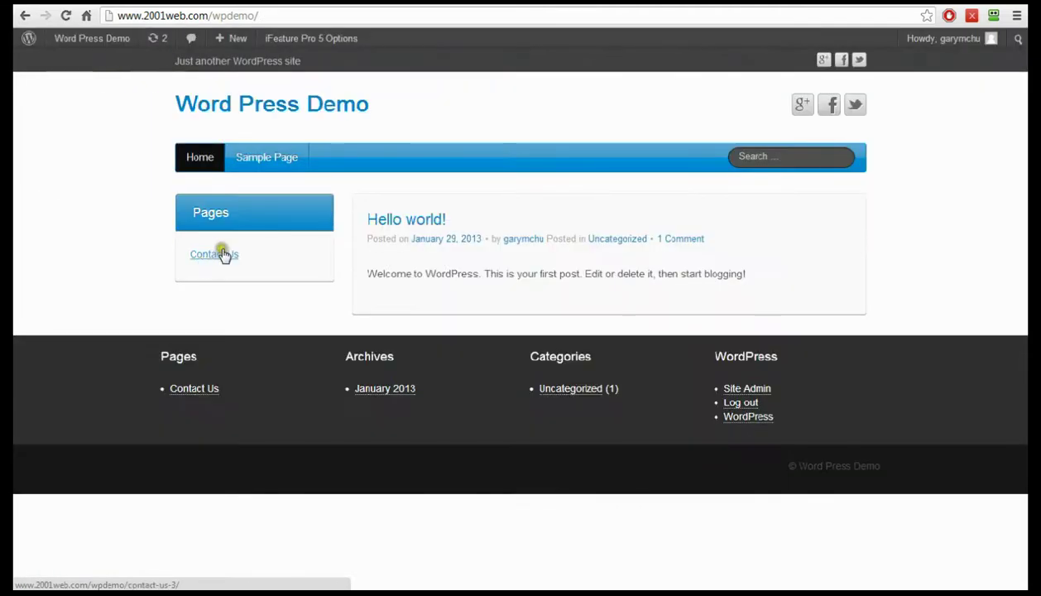
left_click(217, 258)
scroll(389, 263, "down", 1)
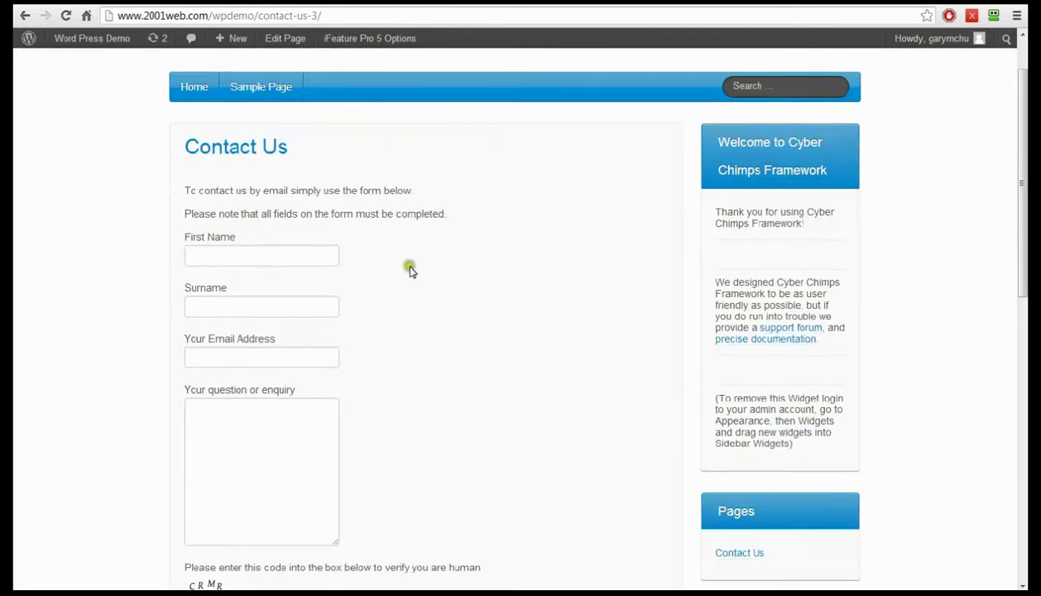
scroll(435, 273, "down", 2)
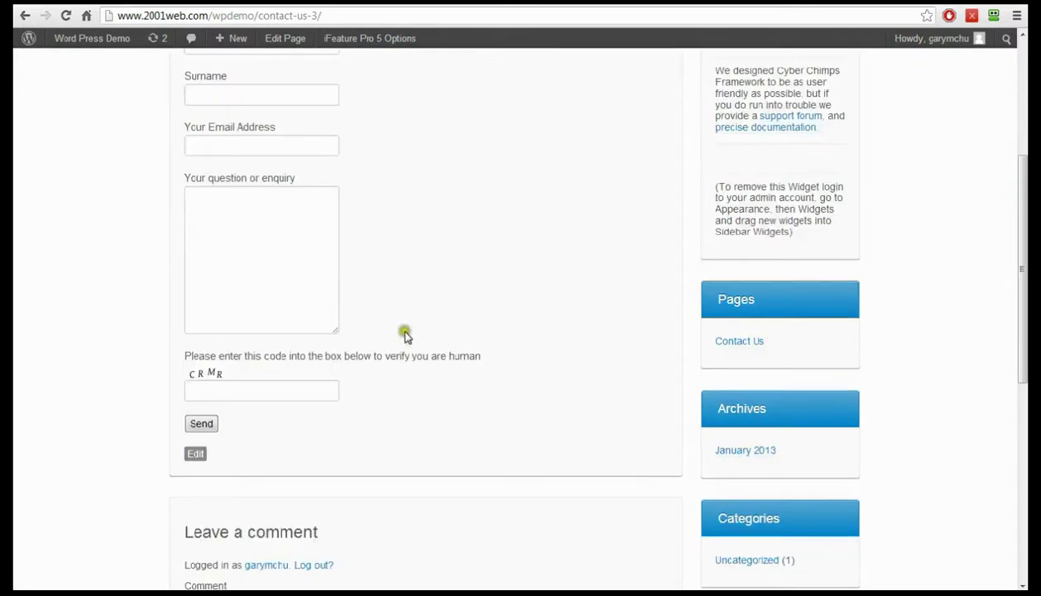
scroll(416, 299, "up", 1)
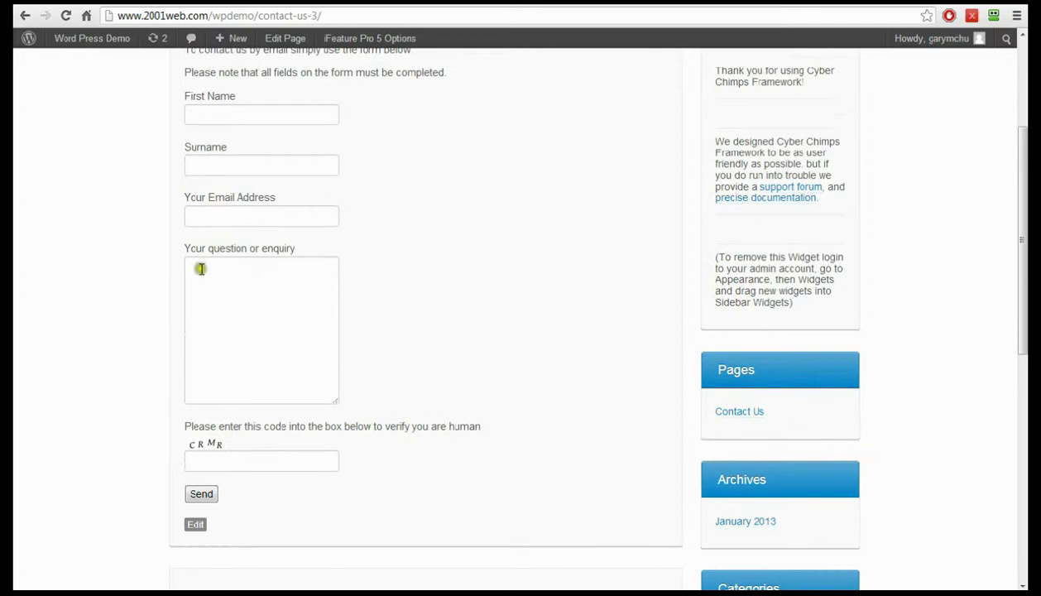
left_click_drag(335, 401, 560, 383)
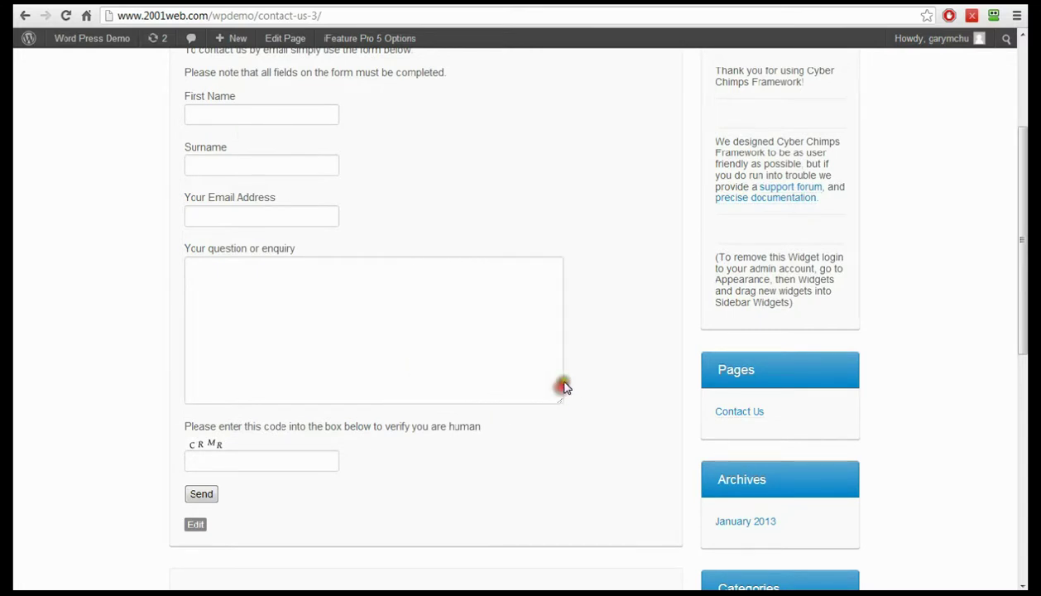
scroll(575, 367, "up", 3)
- Fill in first name, surname, email address, and a question asking about green widgets
left_click(270, 255)
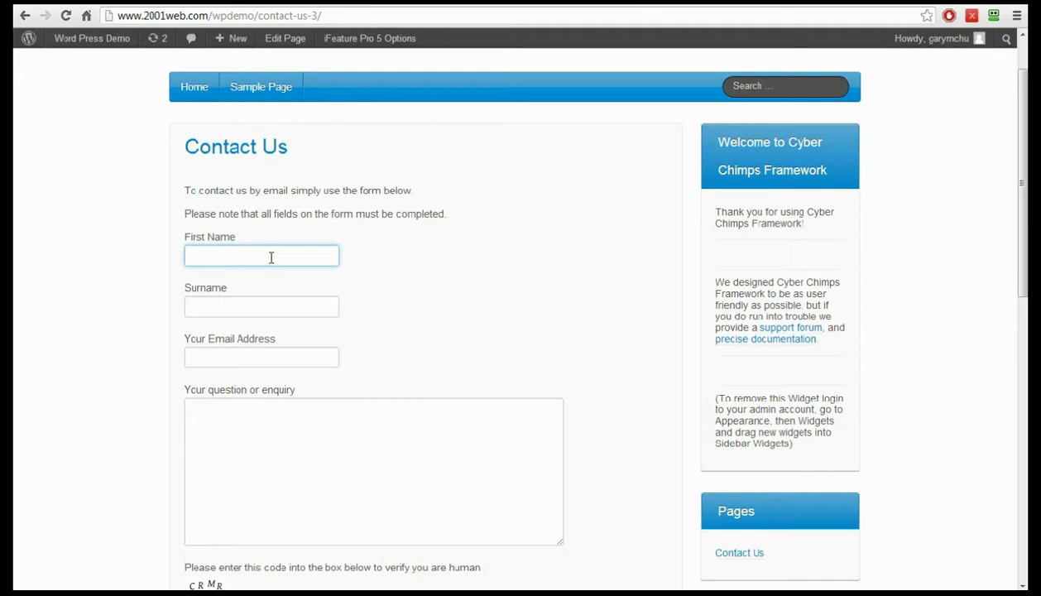
key("Tab")
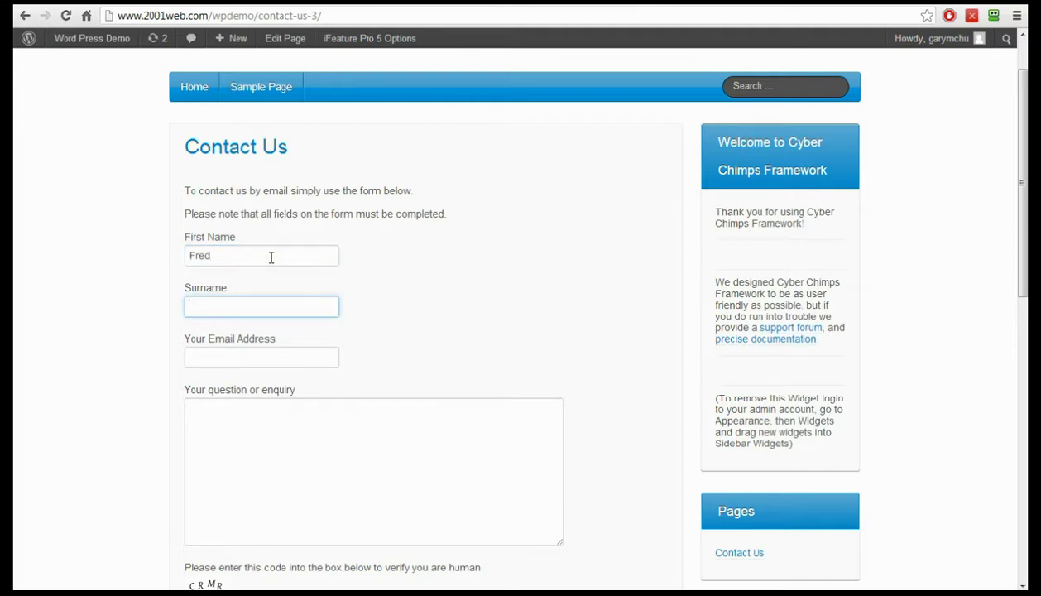
key("Tab")
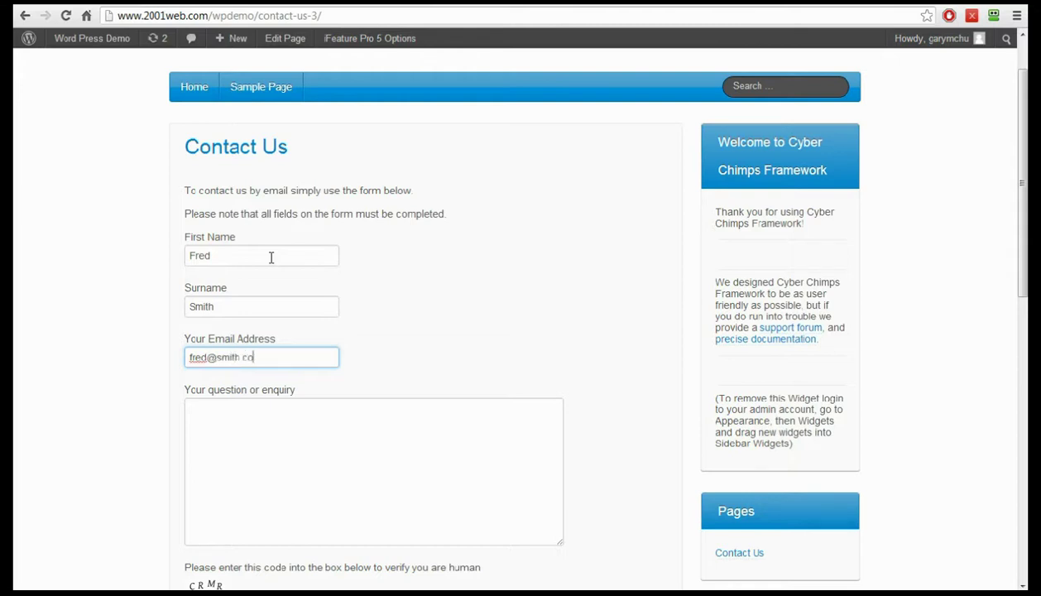
scroll(349, 375, "down", 2)
left_click(319, 324)
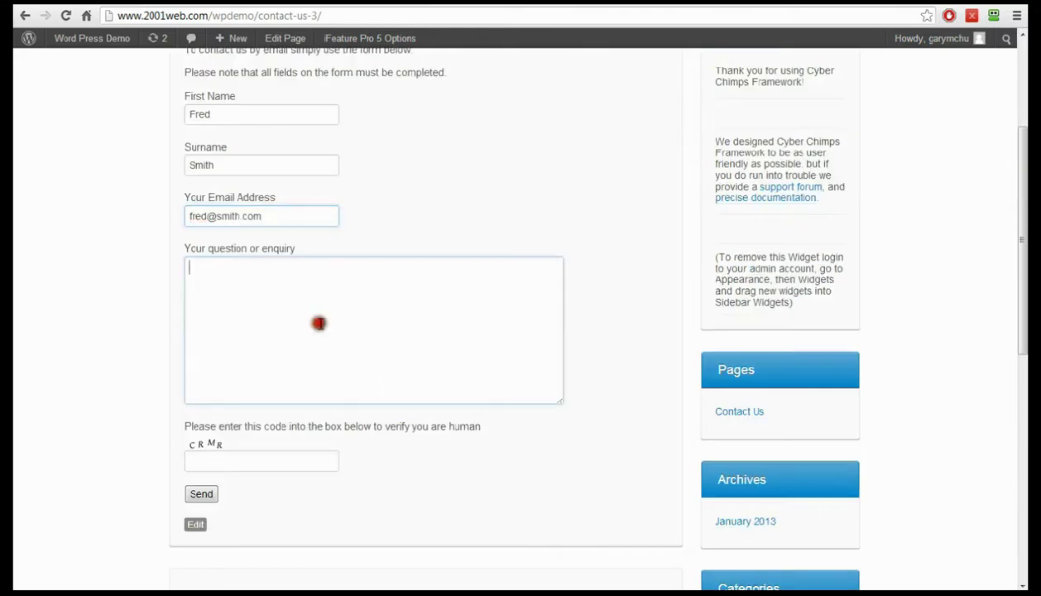
type("ave you got any green widgets?")
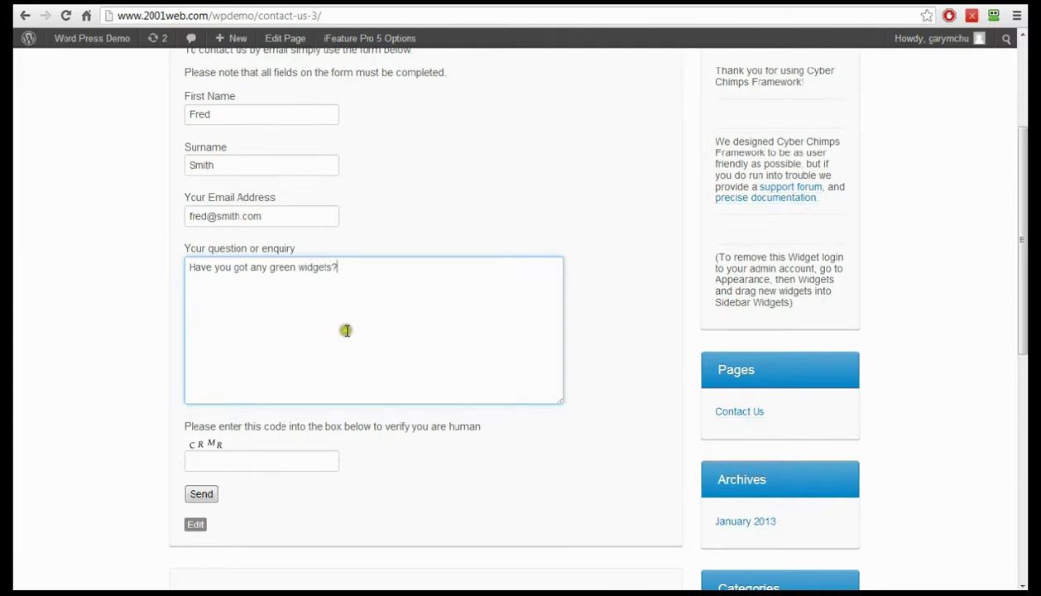
- Send the enquiry, then enter the new verification code and resend it
scroll(356, 331, "up", 1)
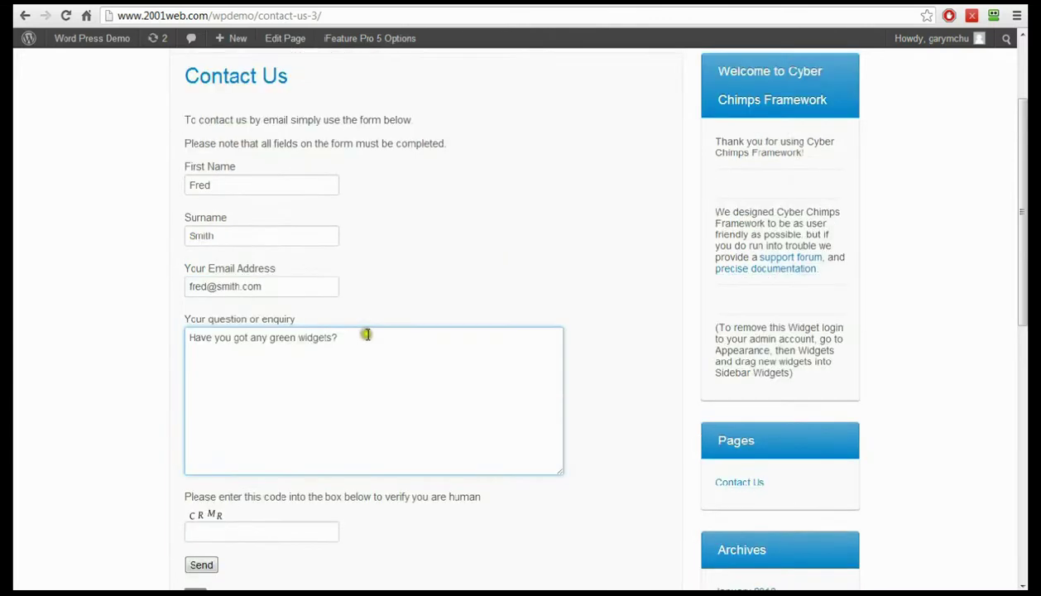
scroll(484, 230, "down", 3)
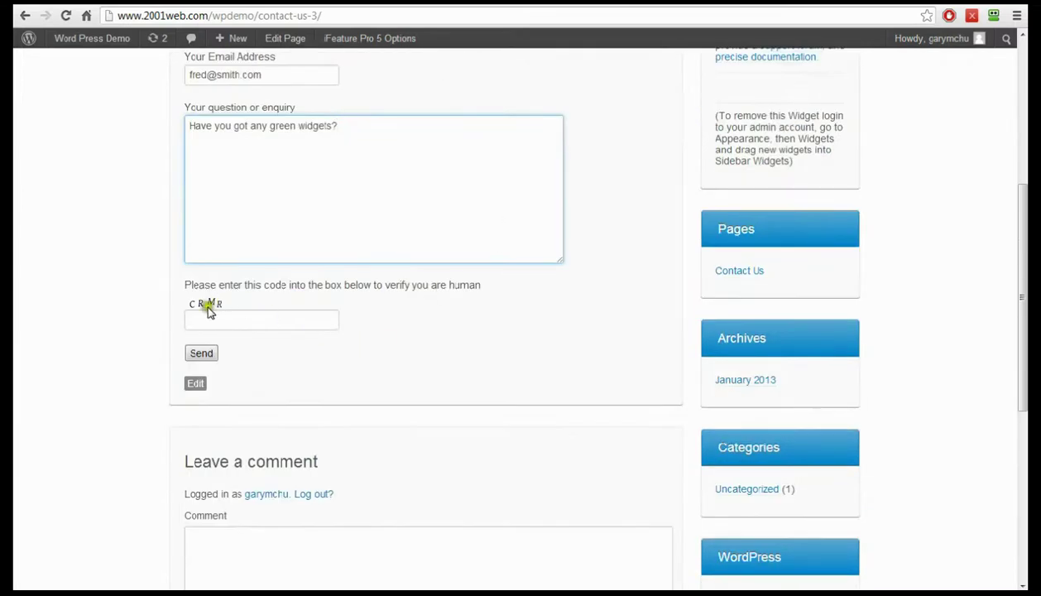
scroll(290, 311, "up", 1)
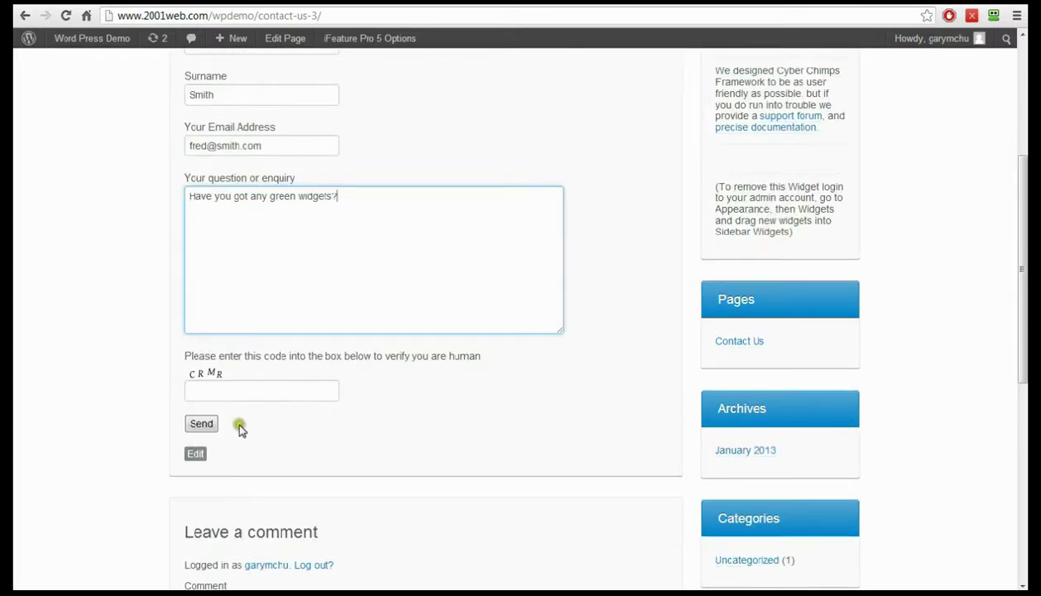
scroll(238, 422, "up", 2)
scroll(240, 425, "down", 1)
left_click(205, 493)
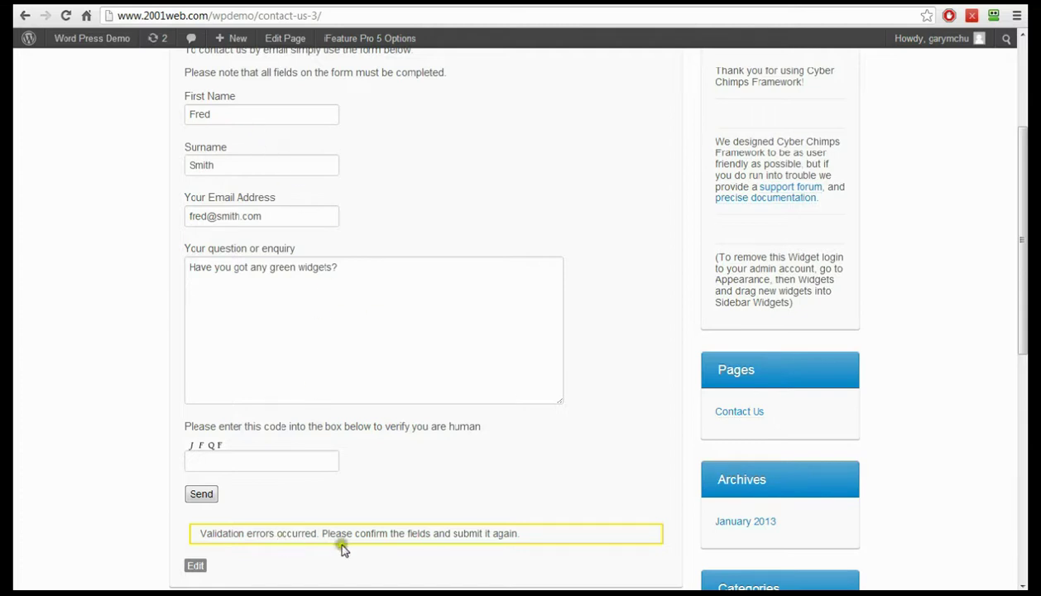
left_click(242, 464)
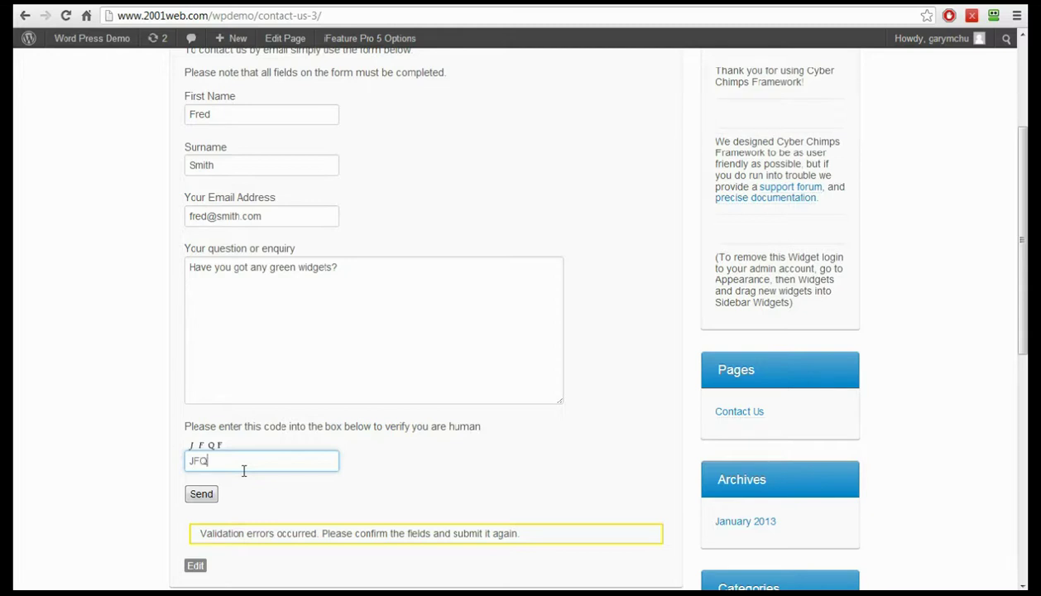
left_click(203, 494)
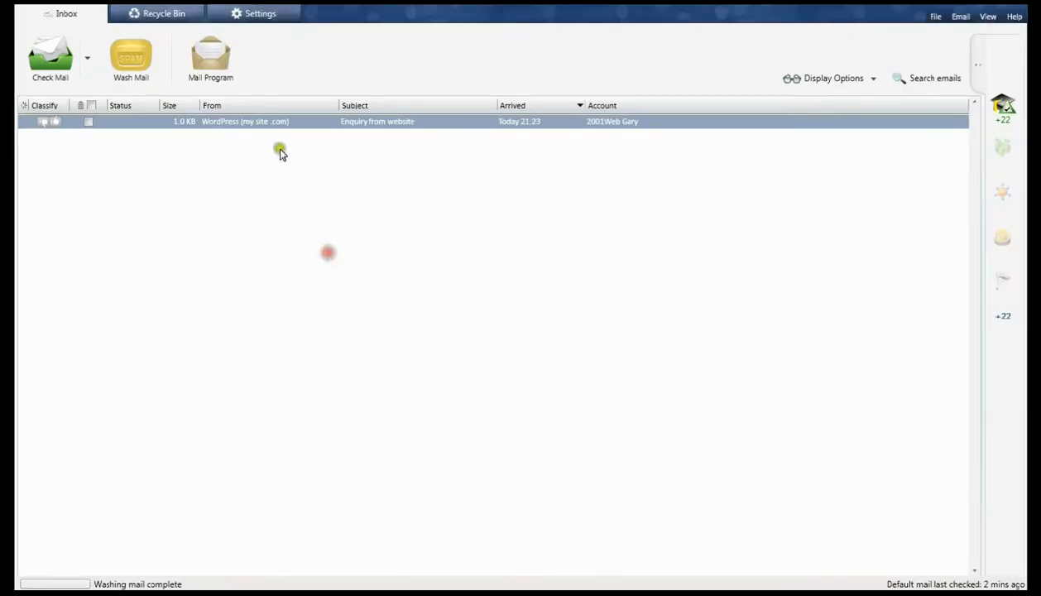
- Open the 'Enquiry from website' email showing the visitor's details and 'Have you got any green widgets?' question
double_click(375, 124)
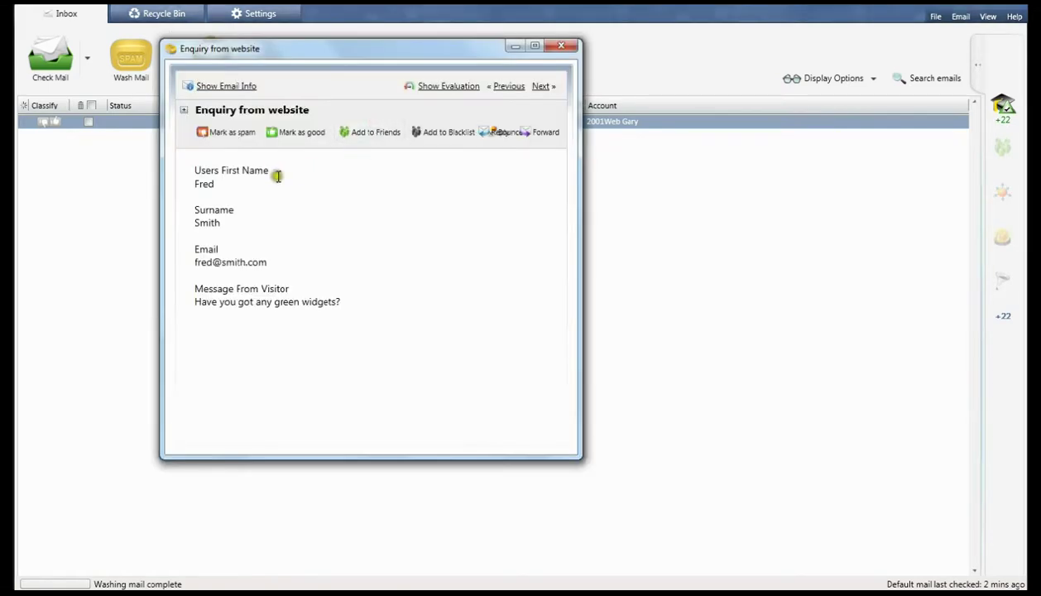